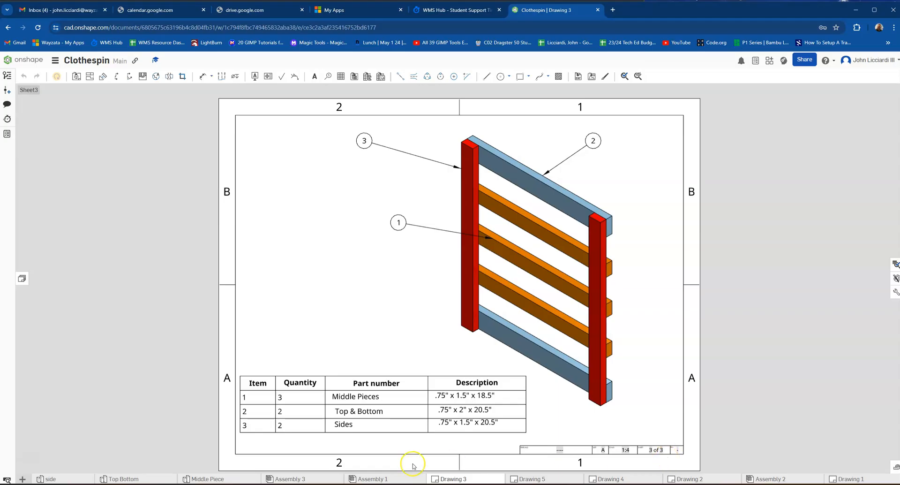
# - Create a new drawing from the ANSI_A_INCH.dwt template with no views
pyautogui.click(23, 479)
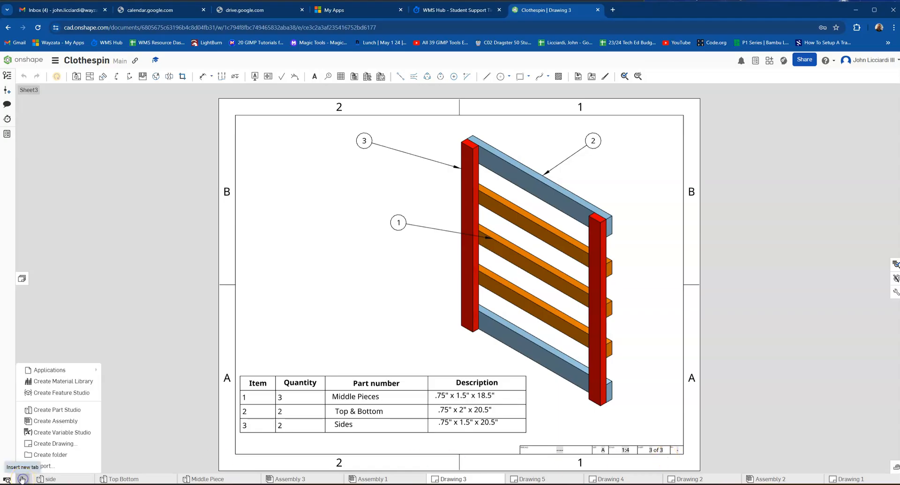
pyautogui.click(62, 444)
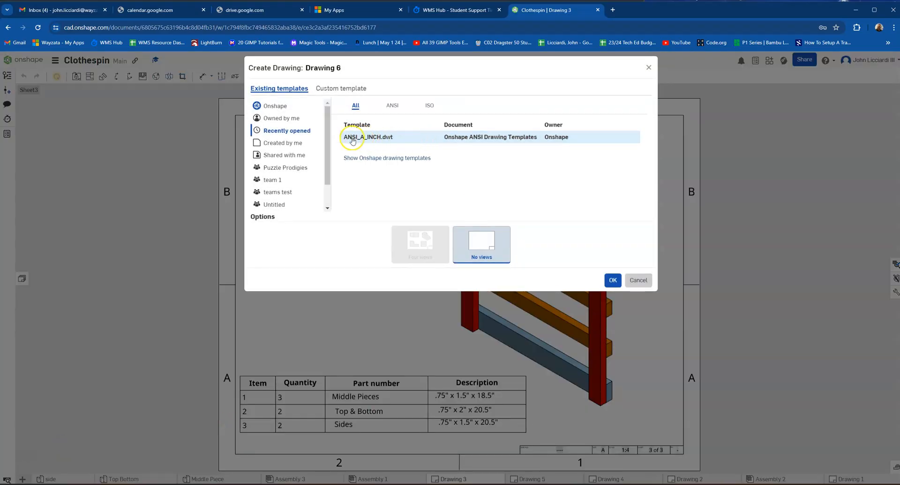
pyautogui.click(389, 139)
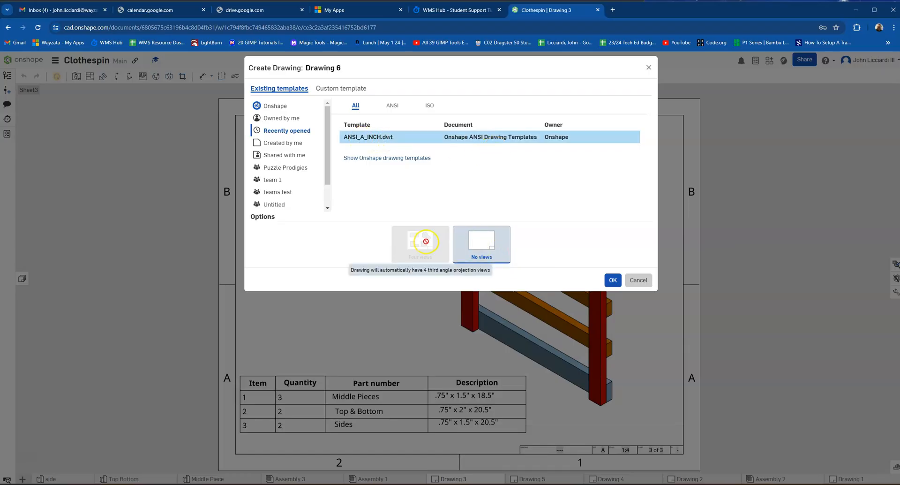
pyautogui.click(480, 243)
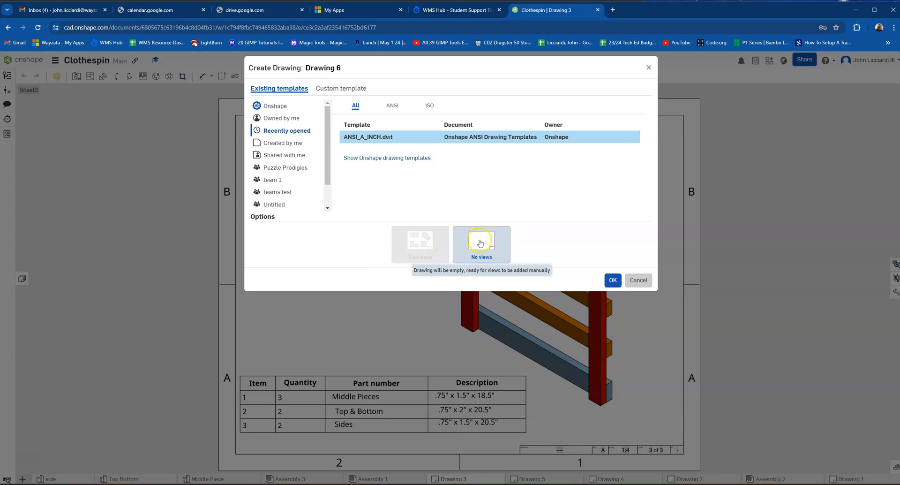
pyautogui.click(611, 280)
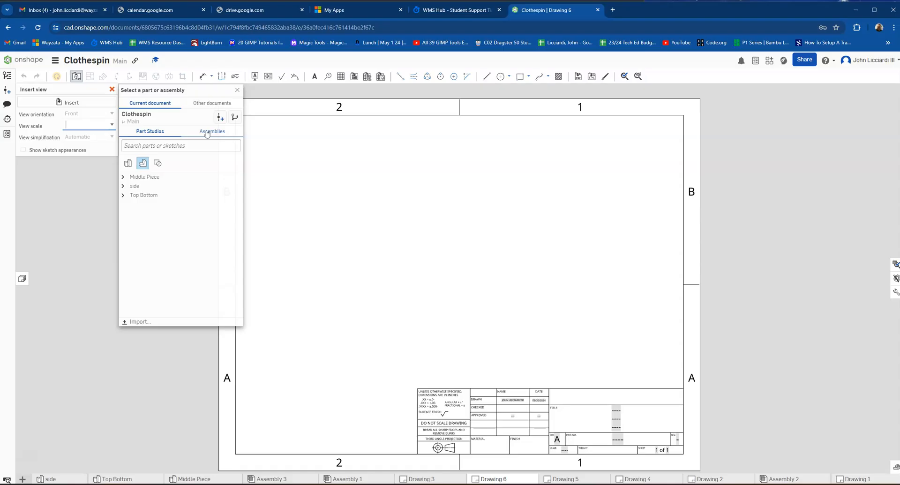
# - Insert the front view of Assembly 2 at 1:10 scale in the lower-left area of the sheet
pyautogui.click(206, 132)
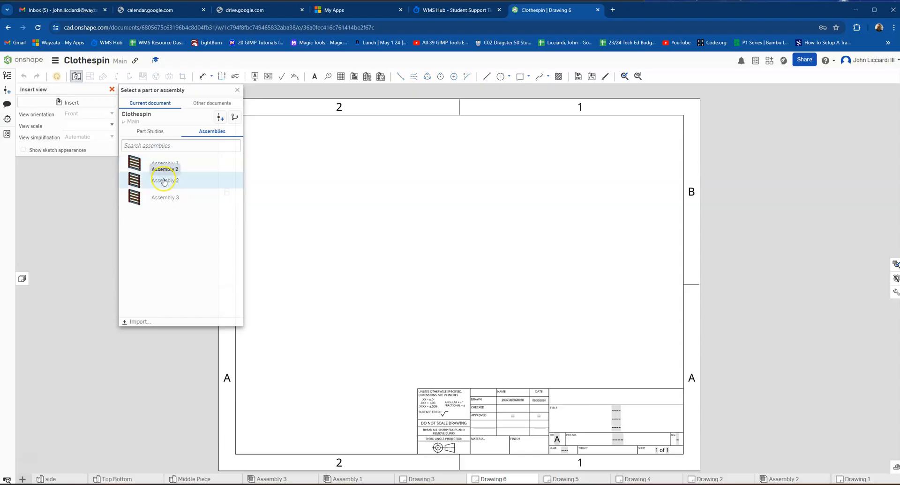
pyautogui.click(165, 183)
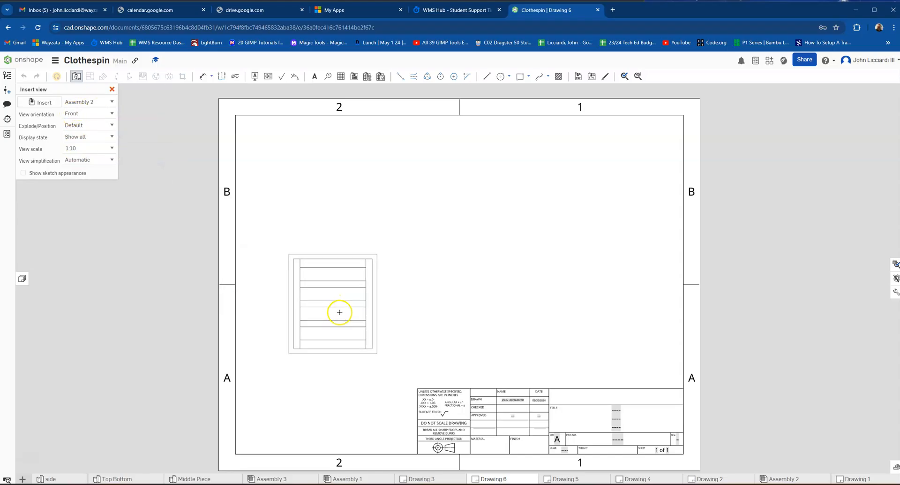
pyautogui.click(337, 323)
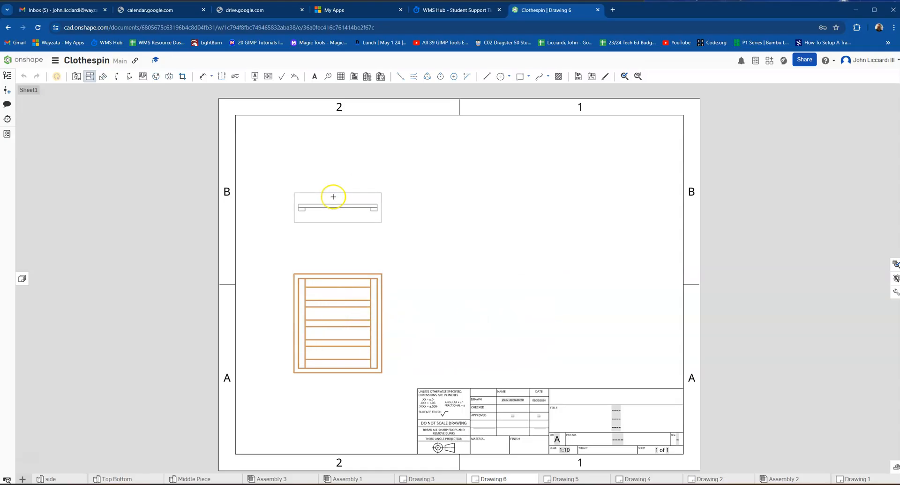
# - Project a top view above the front view, an isometric view in the sheet's upper-right corner, and a right view beside the front view
pyautogui.click(333, 170)
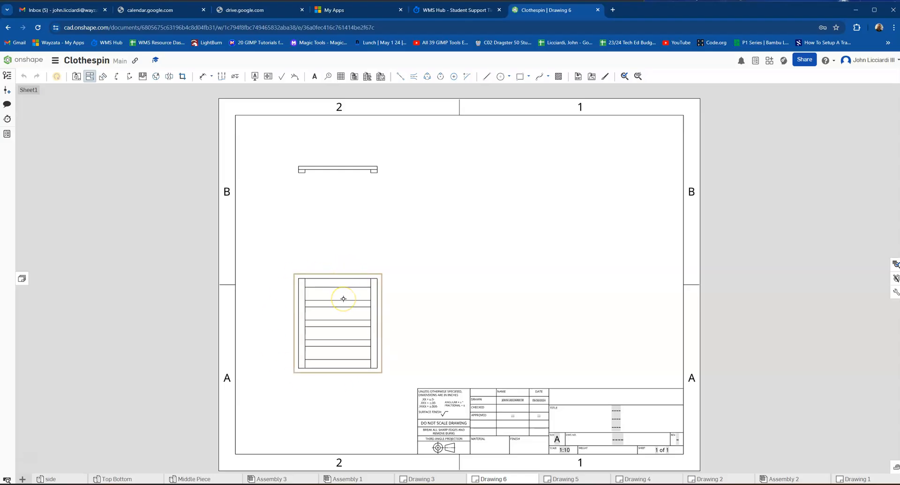
pyautogui.moveTo(343, 298); pyautogui.dragTo(602, 185)
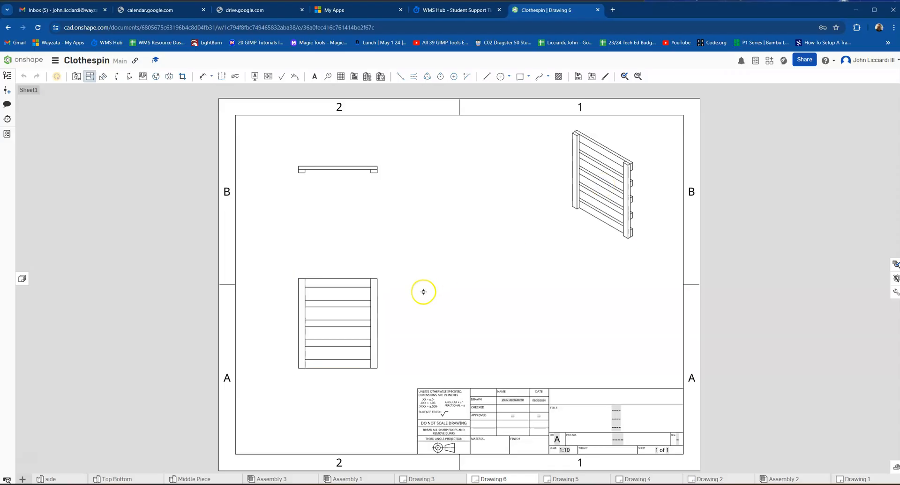
pyautogui.moveTo(350, 313); pyautogui.dragTo(601, 324)
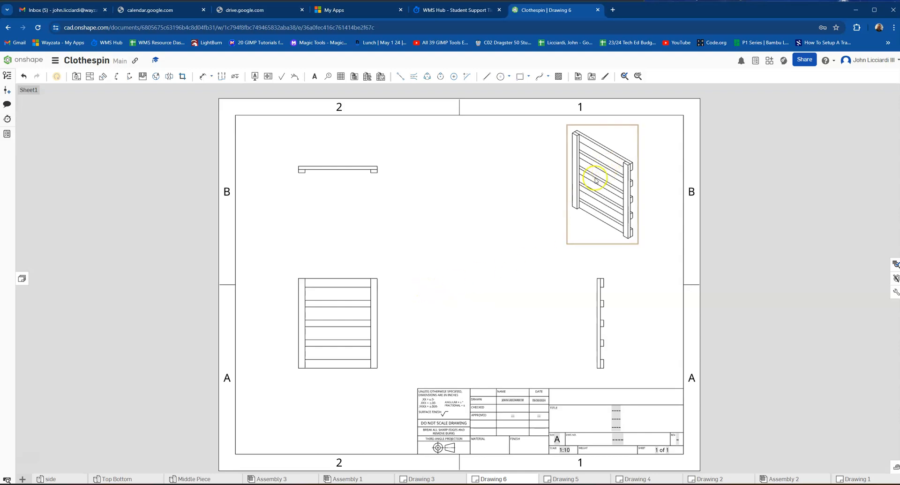
# - Display the isometric view as shaded
pyautogui.moveTo(595, 171); pyautogui.dragTo(595, 170, button='right')
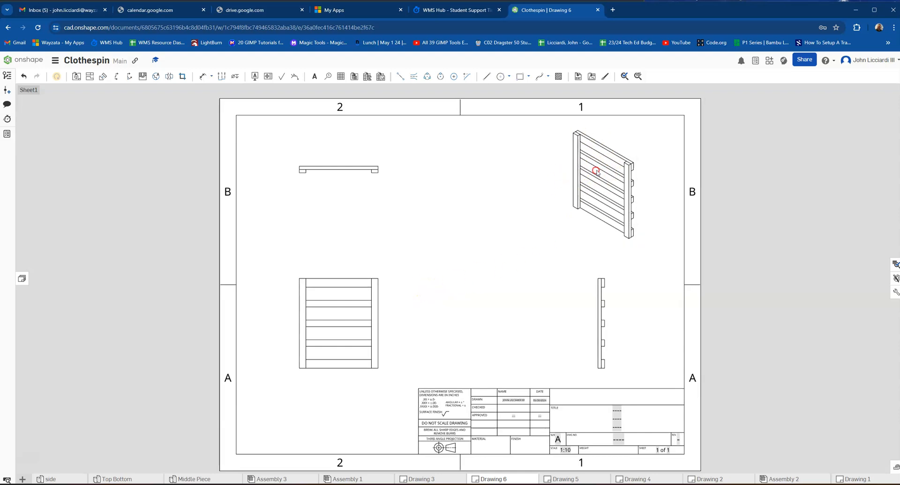
pyautogui.rightClick(602, 172)
pyautogui.click(624, 161)
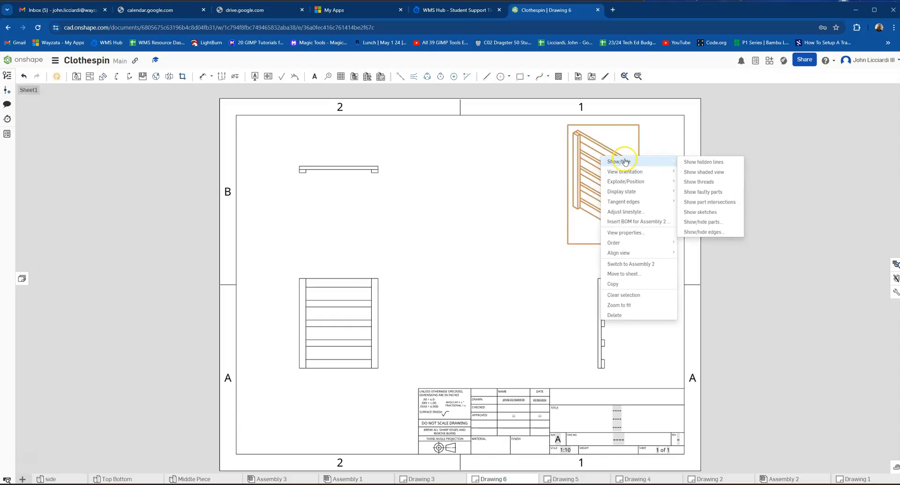
pyautogui.click(692, 173)
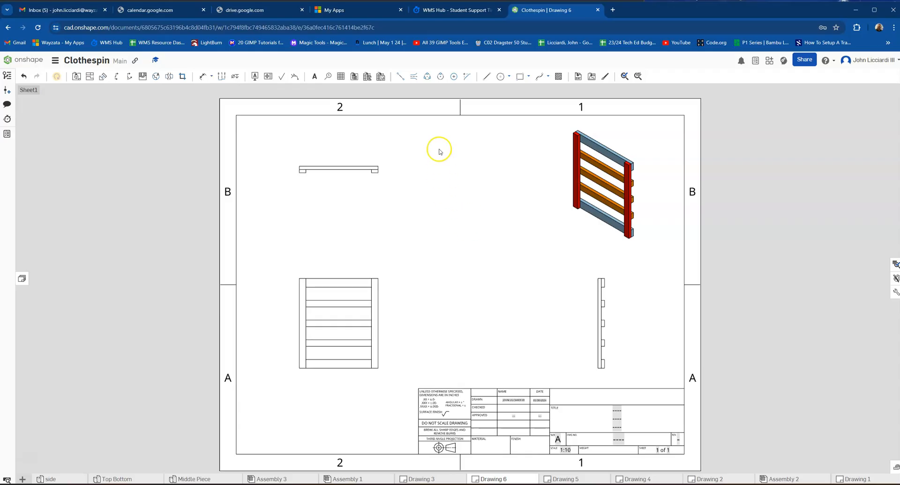
# - Dimension the overall width of the front view between its outer vertical edges, placing the dimension above the view
pyautogui.click(203, 80)
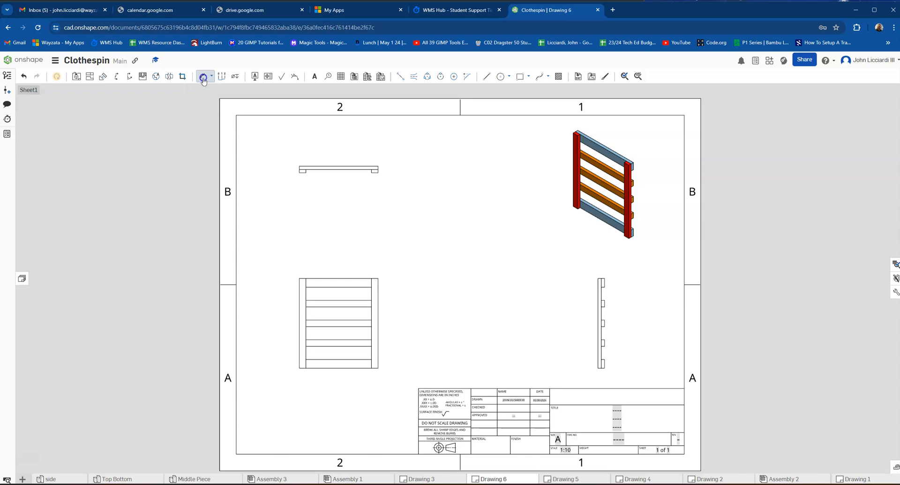
pyautogui.scroll(5, 297, 293)
pyautogui.scroll(3, 298, 288)
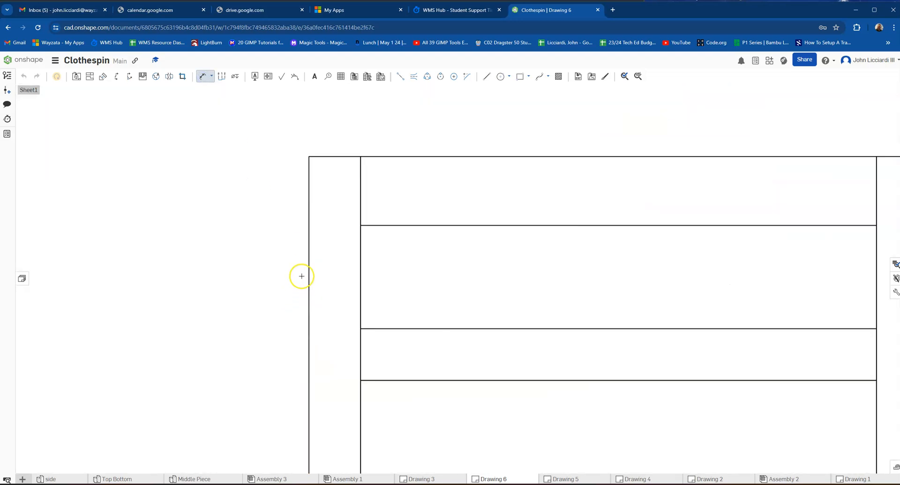
pyautogui.click(309, 275)
pyautogui.scroll(-2, 656, 295)
pyautogui.moveTo(619, 295); pyautogui.dragTo(498, 303, button='middle')
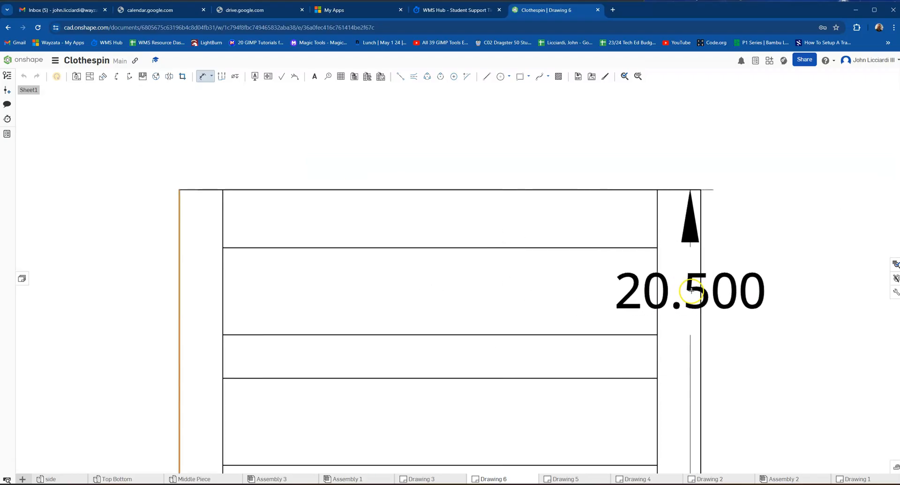
pyautogui.click(701, 290)
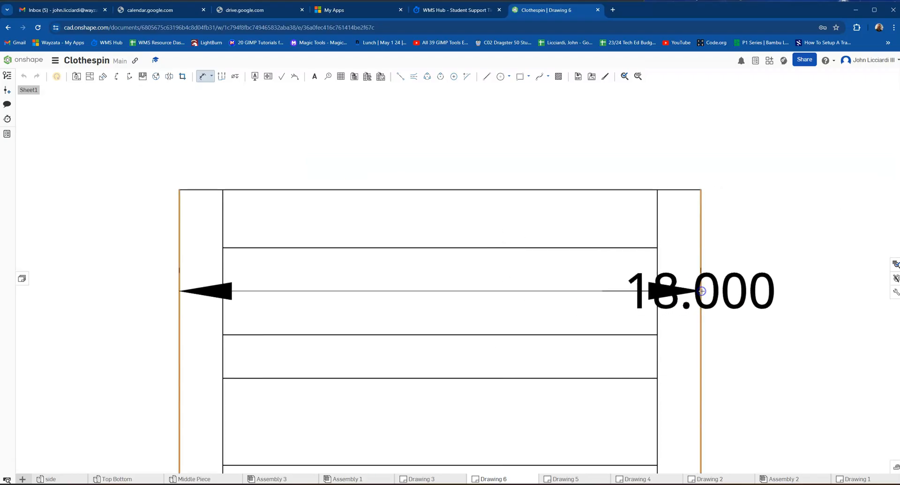
pyautogui.scroll(-2, 427, 203)
pyautogui.scroll(-6, 436, 211)
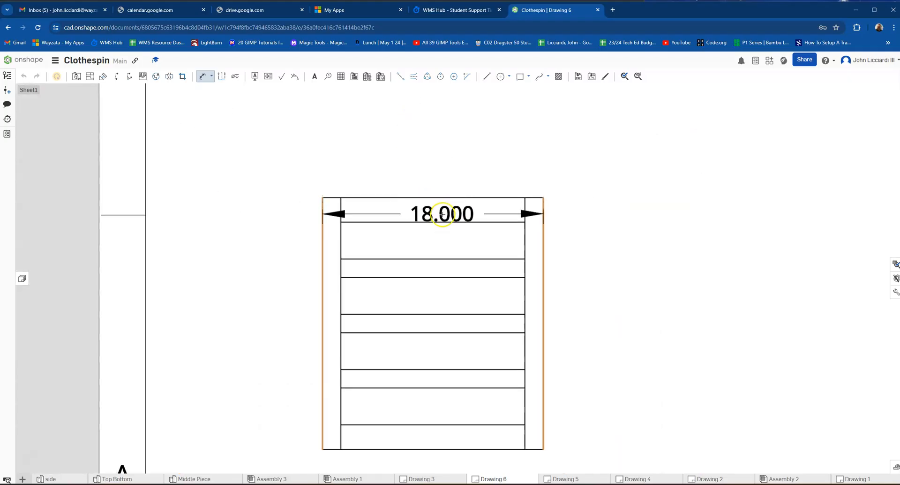
pyautogui.moveTo(435, 211); pyautogui.dragTo(423, 264, button='middle')
pyautogui.scroll(-1, 430, 241)
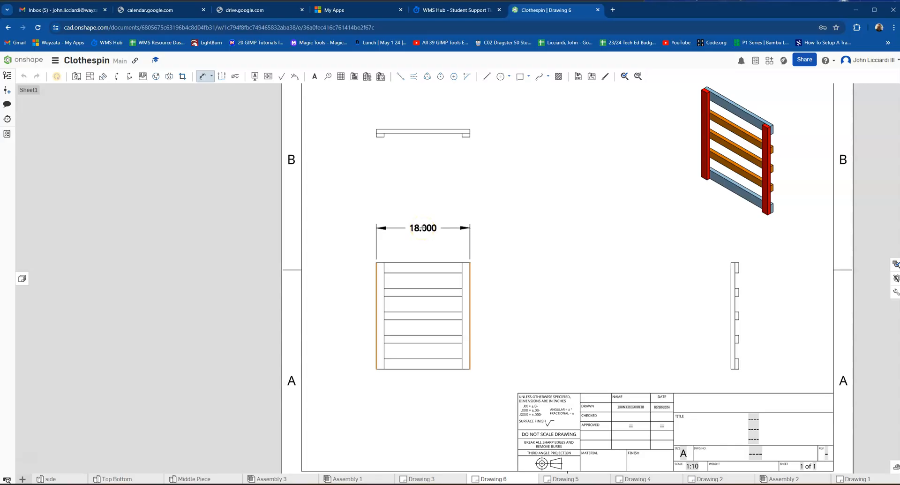
pyautogui.click(423, 228)
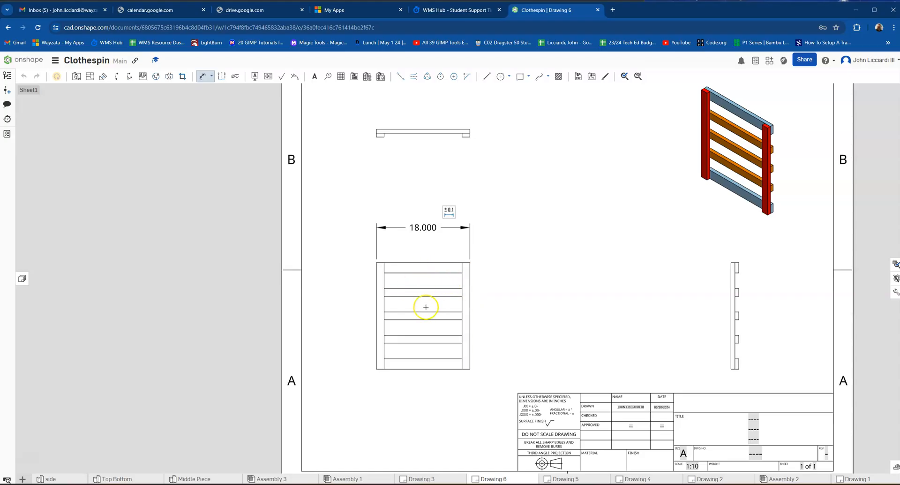
# - Dimension the overall height of the front view between its uppermost and lowermost edges, placing the dimension to the right of the view
pyautogui.click(432, 262)
pyautogui.click(431, 369)
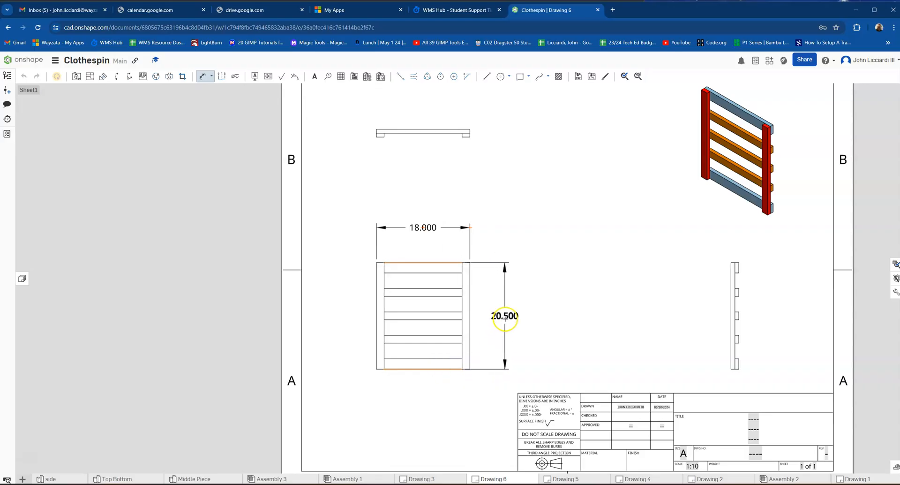
pyautogui.click(515, 317)
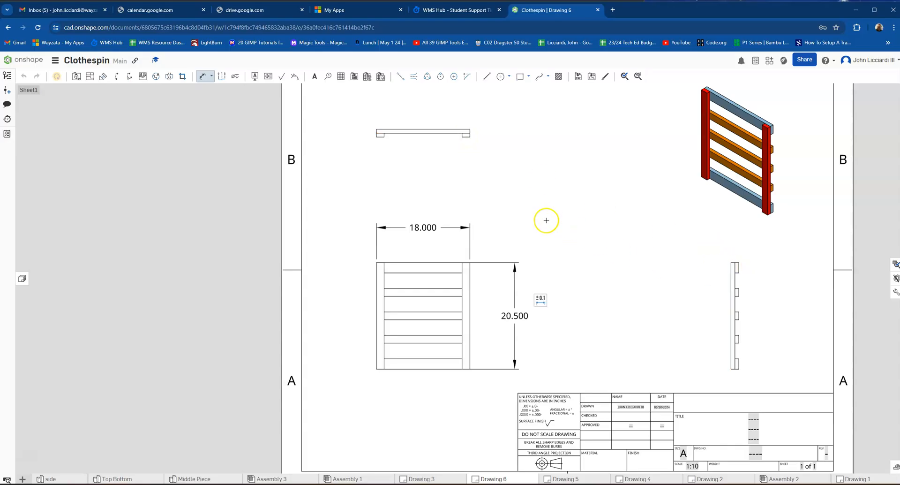
# - Dimension the assembly's total thickness in the top view, placing the dimension beside the view's right end
pyautogui.scroll(3, 455, 137)
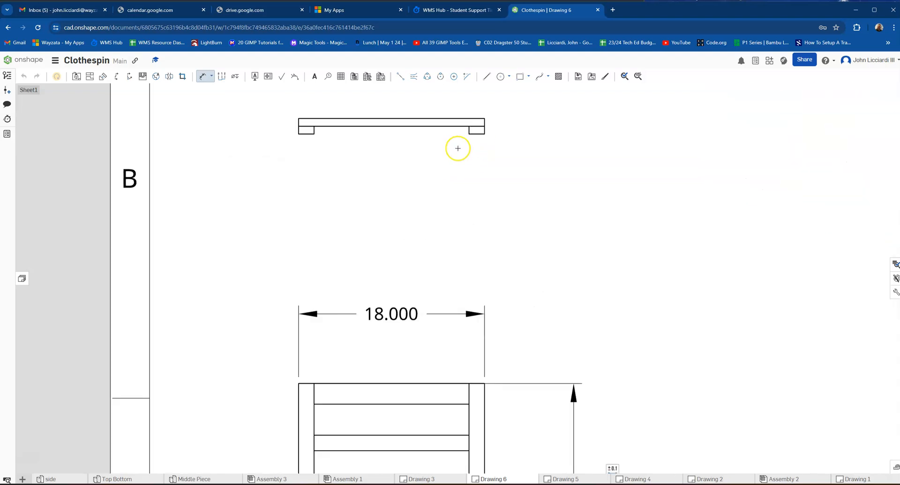
pyautogui.click(478, 118)
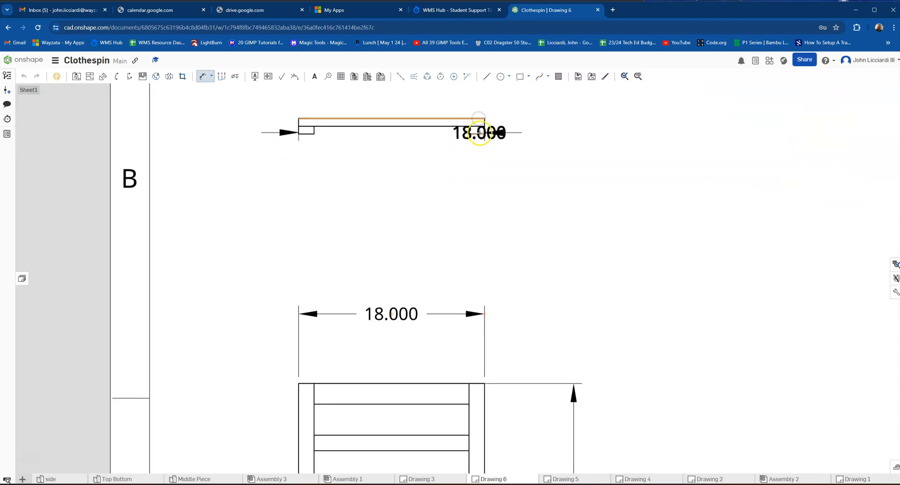
pyautogui.scroll(3, 475, 137)
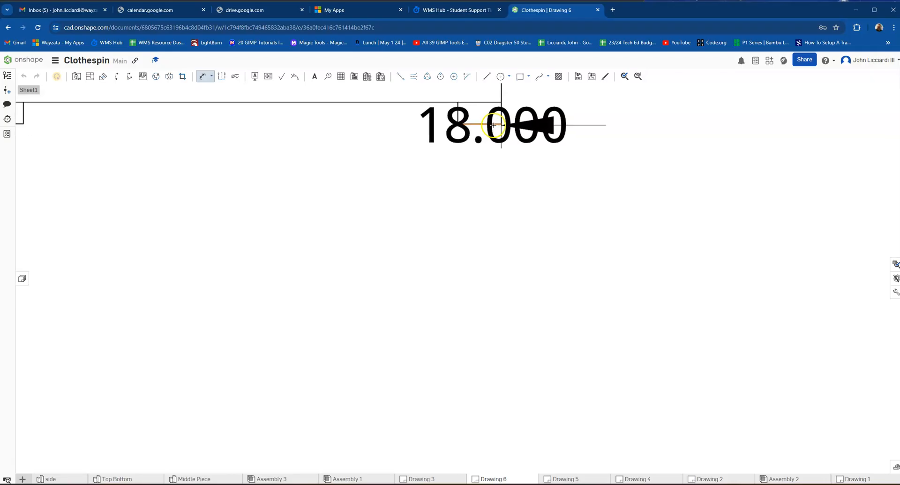
pyautogui.click(484, 124)
pyautogui.scroll(-2, 511, 155)
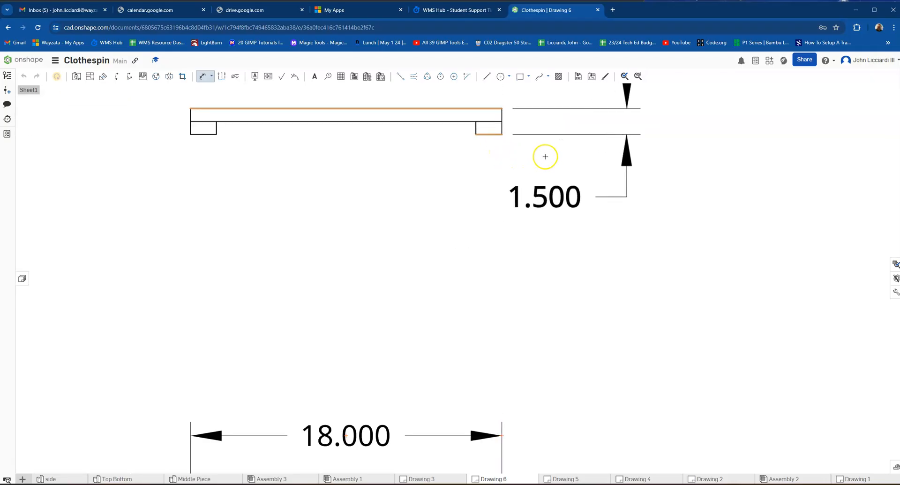
pyautogui.click(518, 162)
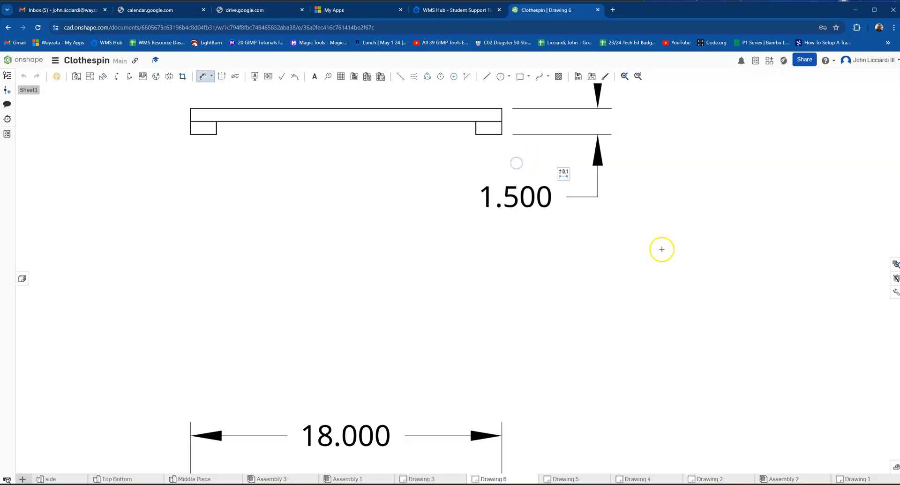
pyautogui.scroll(-3, 656, 246)
pyautogui.scroll(-3, 661, 243)
pyautogui.moveTo(661, 253)
pyautogui.mouseDown(button='middle')
pyautogui.moveTo(432, 214)
pyautogui.moveTo(436, 206)
pyautogui.mouseUp(button='middle')
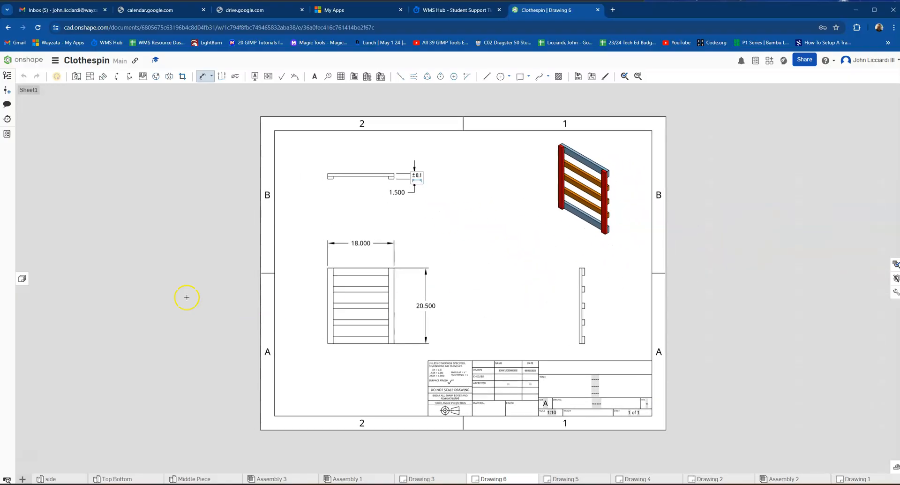
pyautogui.press('Escape')
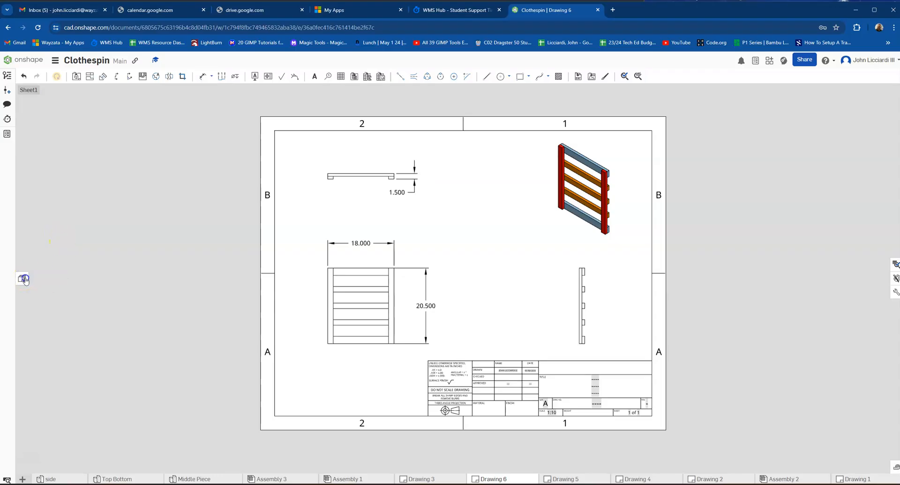
# - Highlight all four views through the sheet list and reposition them slightly on Sheet1
pyautogui.click(23, 278)
pyautogui.click(59, 140)
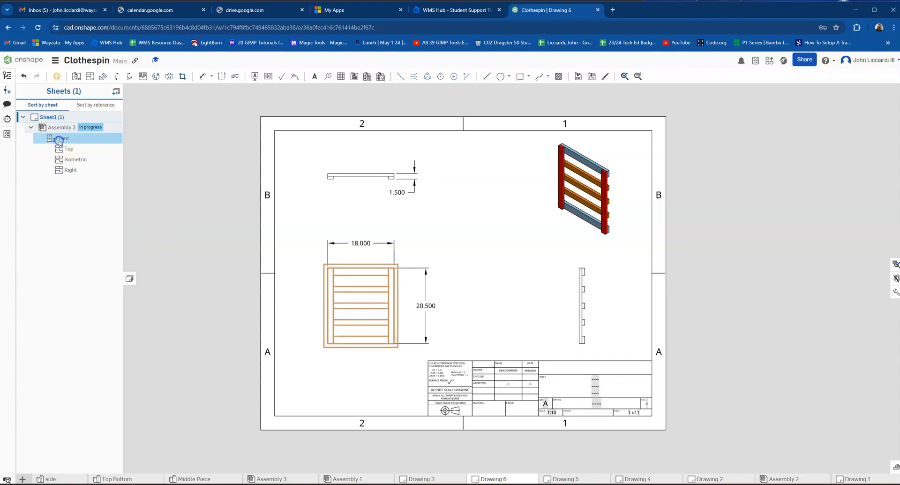
pyautogui.keyDown('shift'); pyautogui.click(68, 148); pyautogui.keyUp('shift')
pyautogui.keyDown('shift'); pyautogui.click(74, 159); pyautogui.keyUp('shift')
pyautogui.keyDown('shift'); pyautogui.click(70, 170); pyautogui.keyUp('shift')
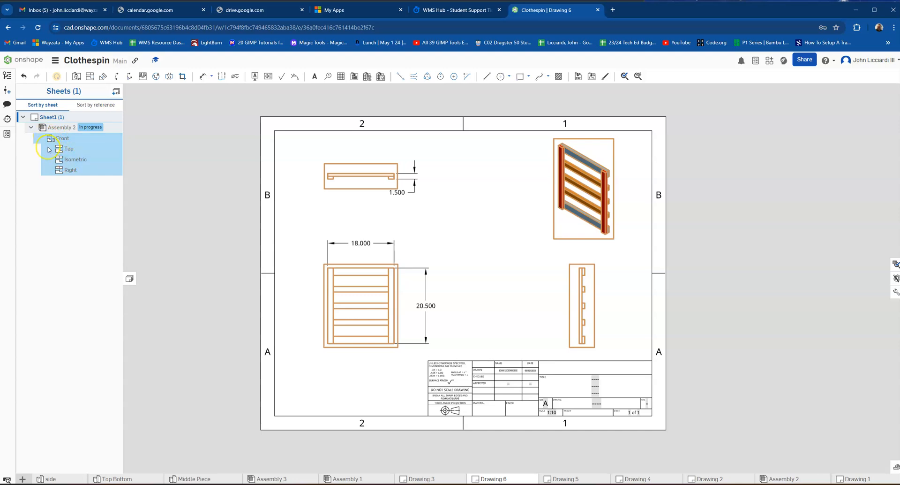
pyautogui.moveTo(387, 266)
pyautogui.mouseDown()
pyautogui.moveTo(429, 249)
pyautogui.moveTo(365, 263)
pyautogui.moveTo(412, 293)
pyautogui.moveTo(457, 296)
pyautogui.mouseUp()
pyautogui.click(510, 295)
pyautogui.moveTo(403, 308); pyautogui.dragTo(345, 312)
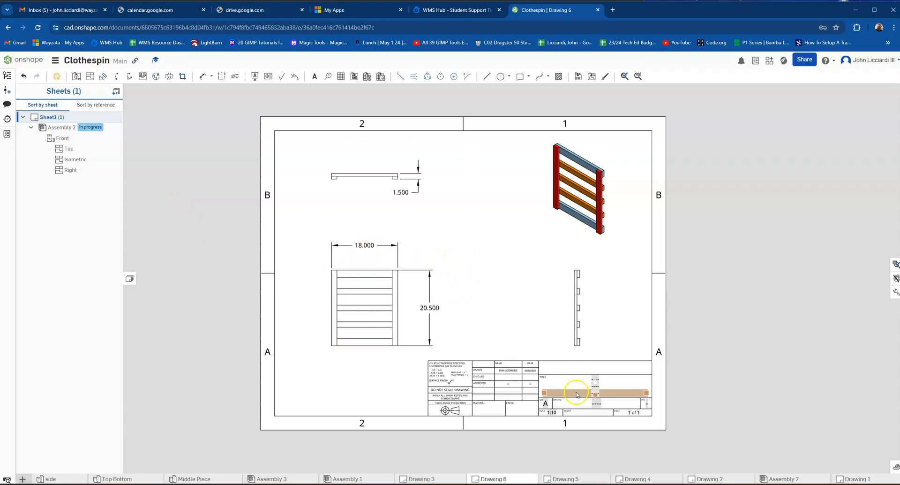
# - Add a second sheet to the drawing and insert the Middle Piece part's front view in its lower-left area
pyautogui.click(117, 91)
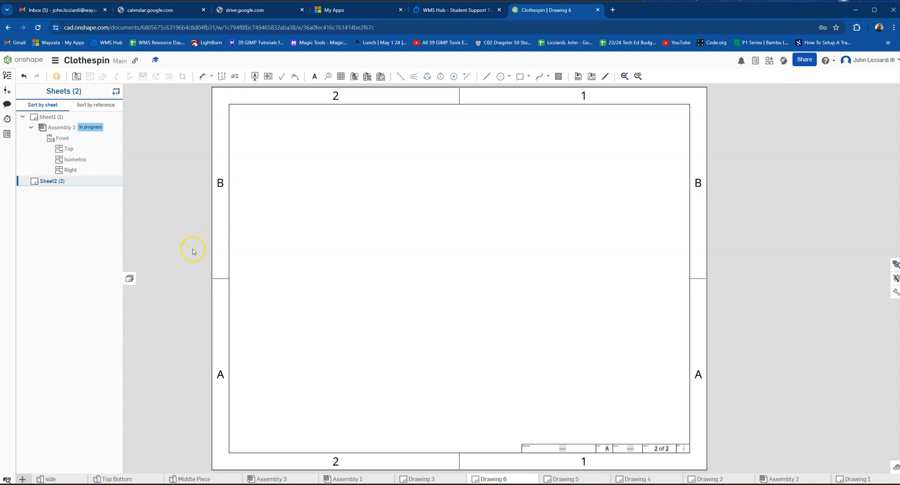
pyautogui.click(77, 76)
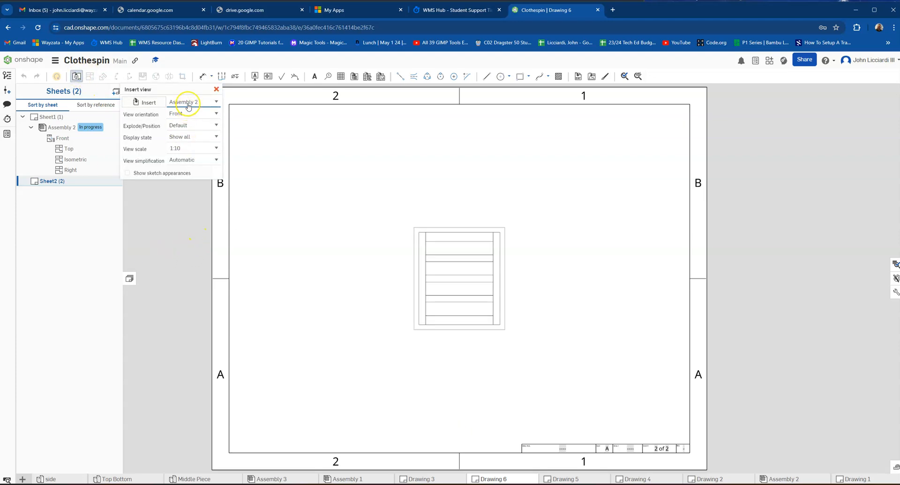
pyautogui.click(148, 103)
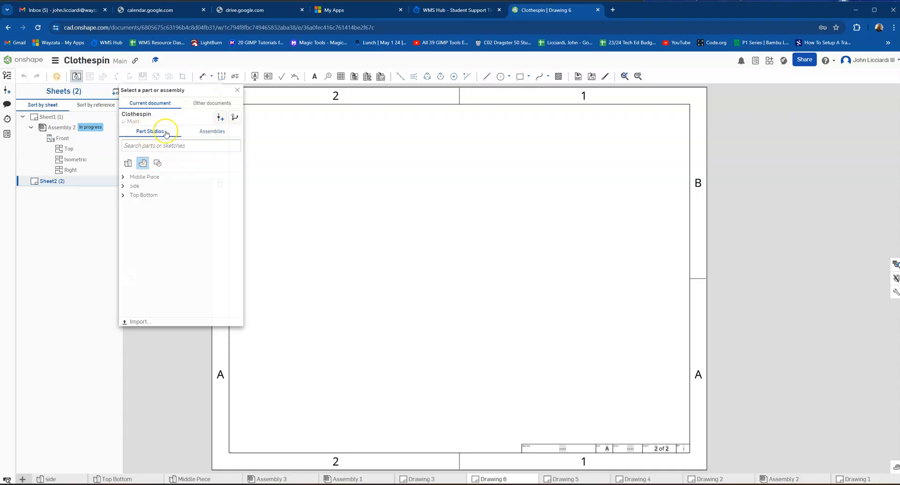
pyautogui.click(123, 177)
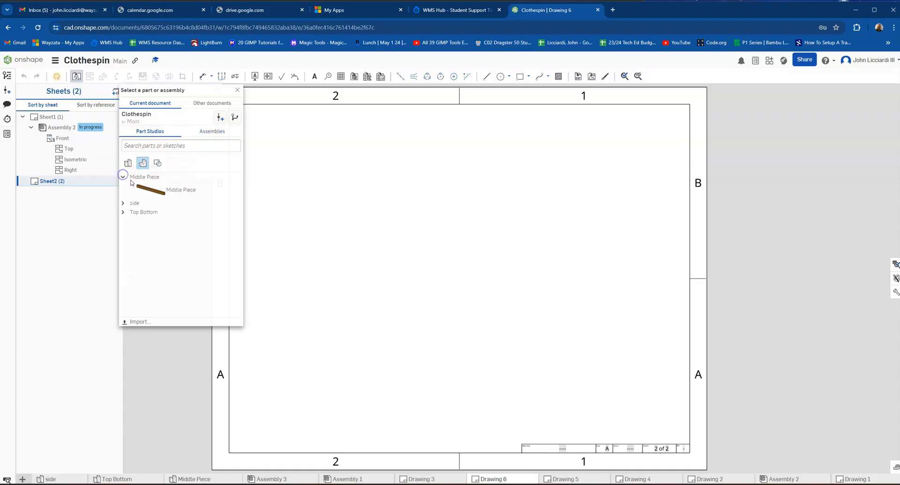
pyautogui.click(155, 193)
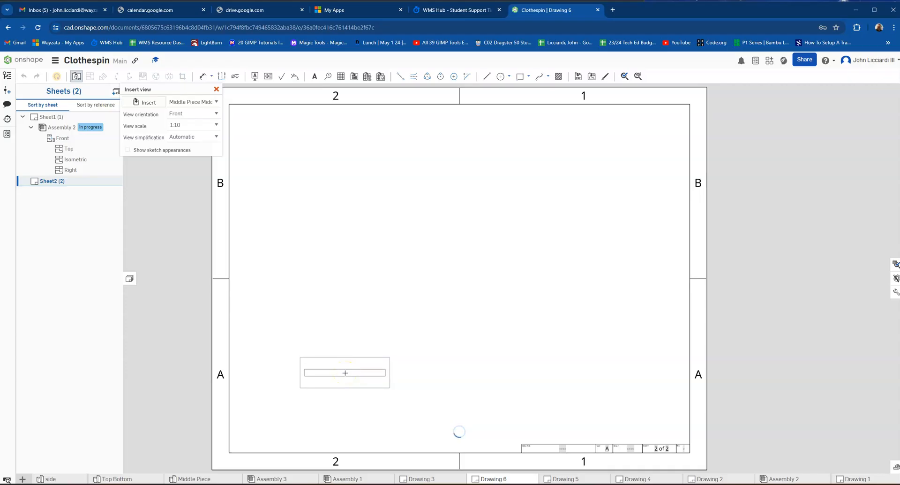
pyautogui.click(346, 373)
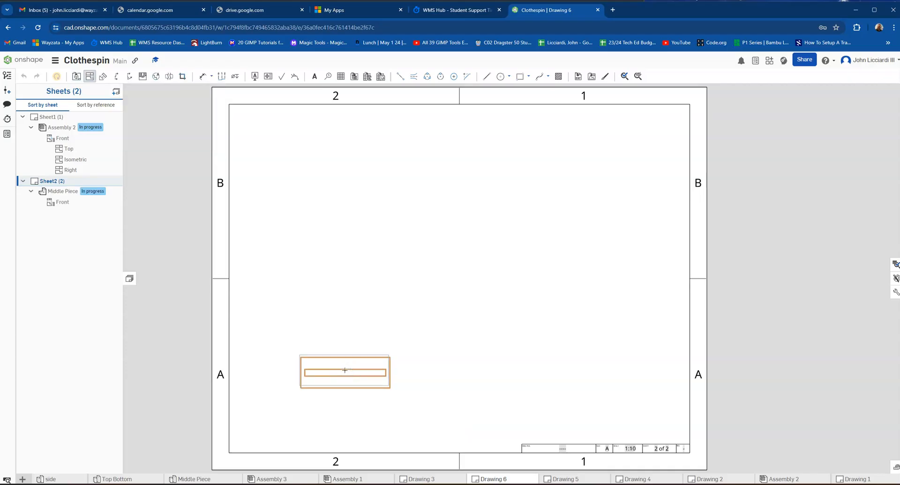
# - Project the Middle Piece's top, isometric and right views from its front view onto the second sheet
pyautogui.click(338, 192)
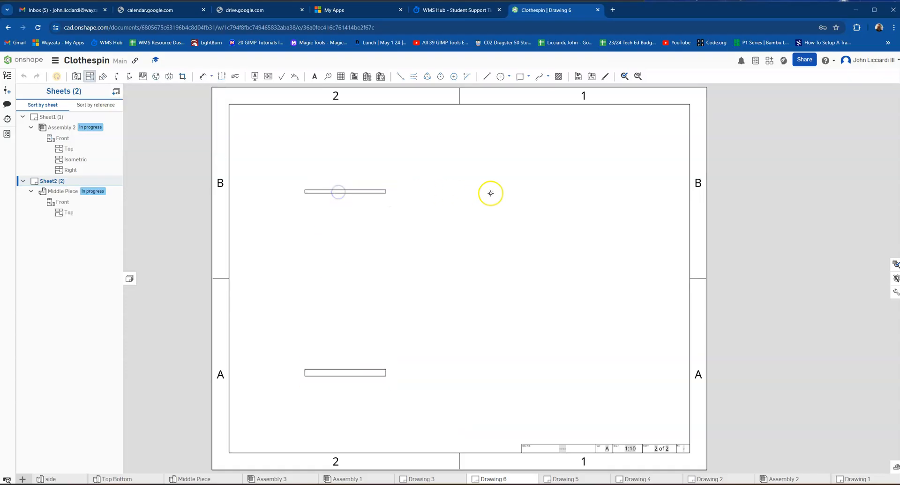
pyautogui.click(382, 365)
pyautogui.click(576, 183)
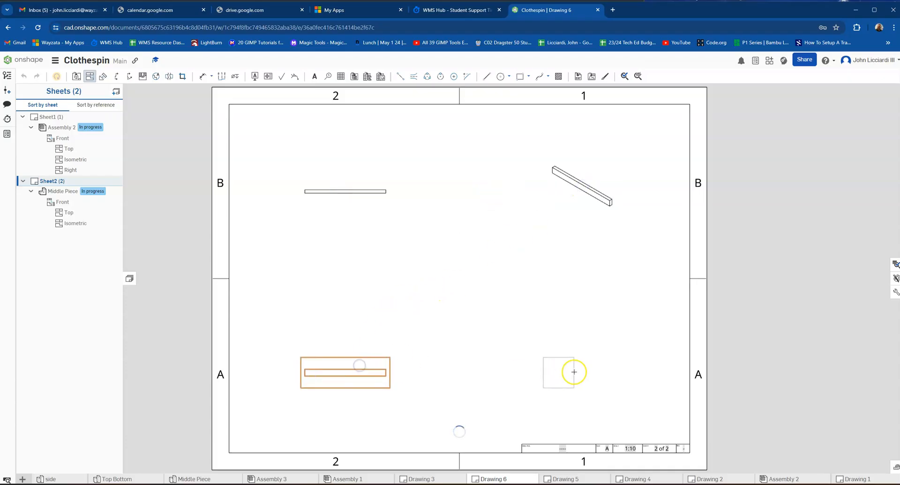
pyautogui.click(584, 371)
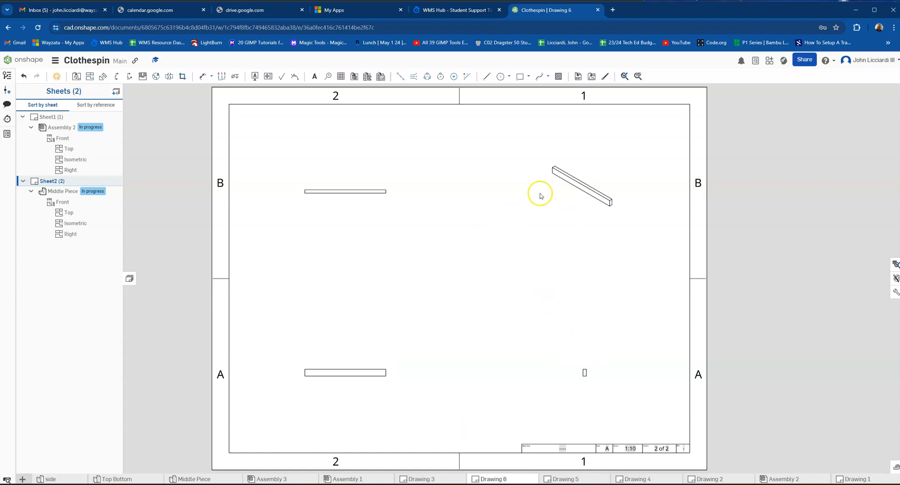
# - Show the Middle Piece's isometric view as shaded
pyautogui.rightClick(599, 177)
pyautogui.moveTo(617, 186)
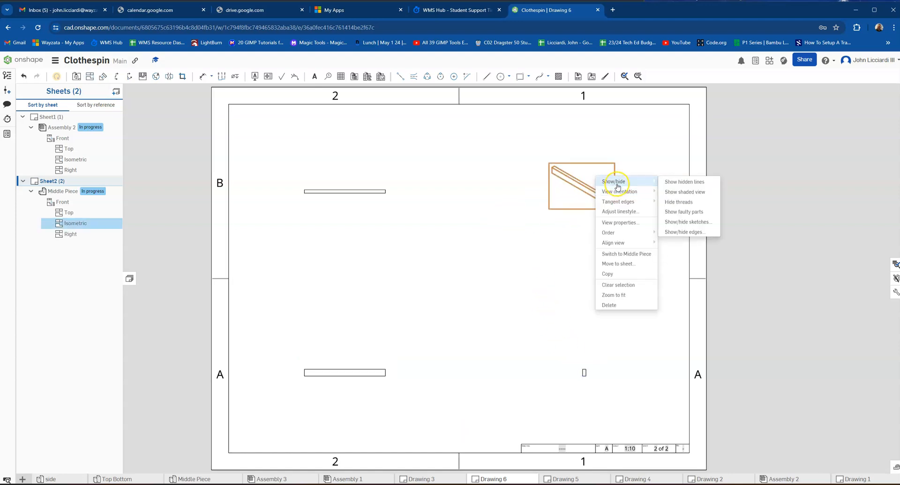
pyautogui.click(667, 191)
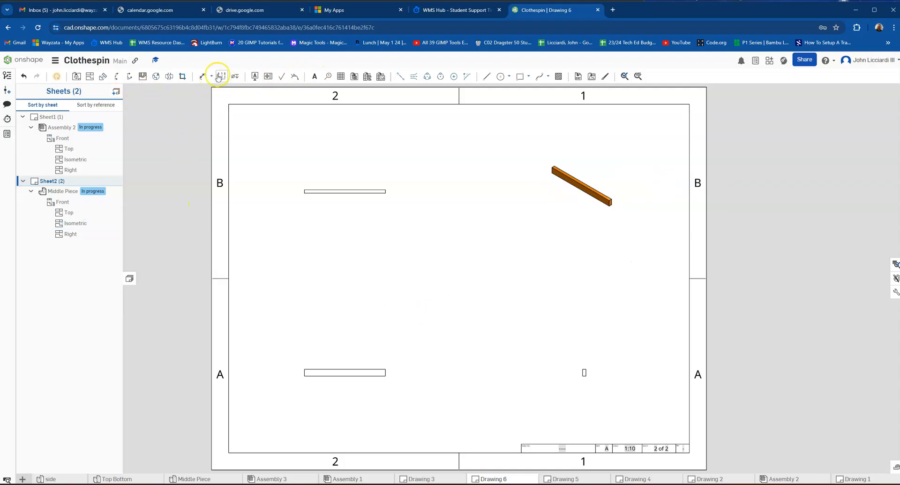
# - Dimension the Middle Piece's length between the front view's end edges, placing the dimension above the view
pyautogui.click(204, 76)
pyautogui.scroll(5, 351, 392)
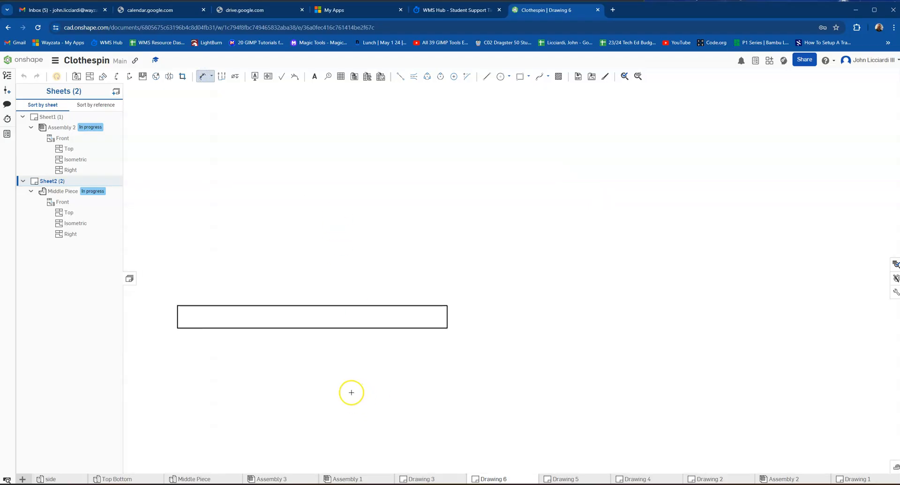
pyautogui.click(447, 319)
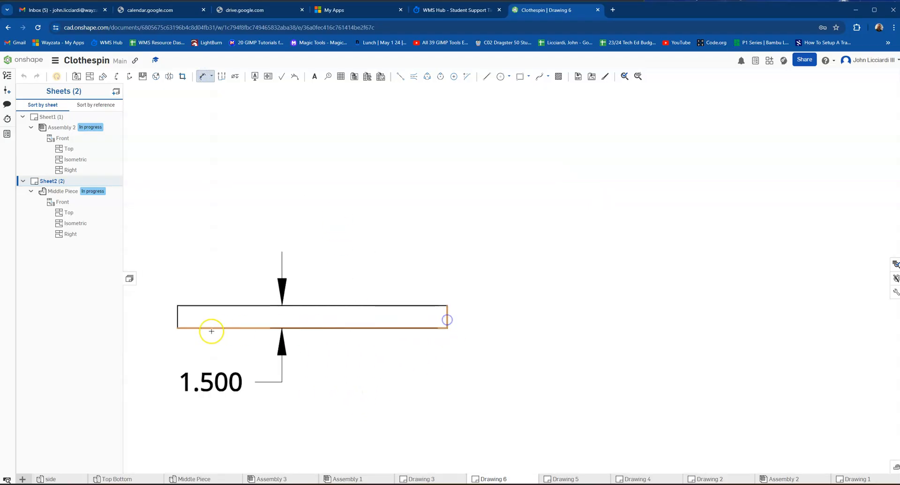
pyautogui.click(178, 316)
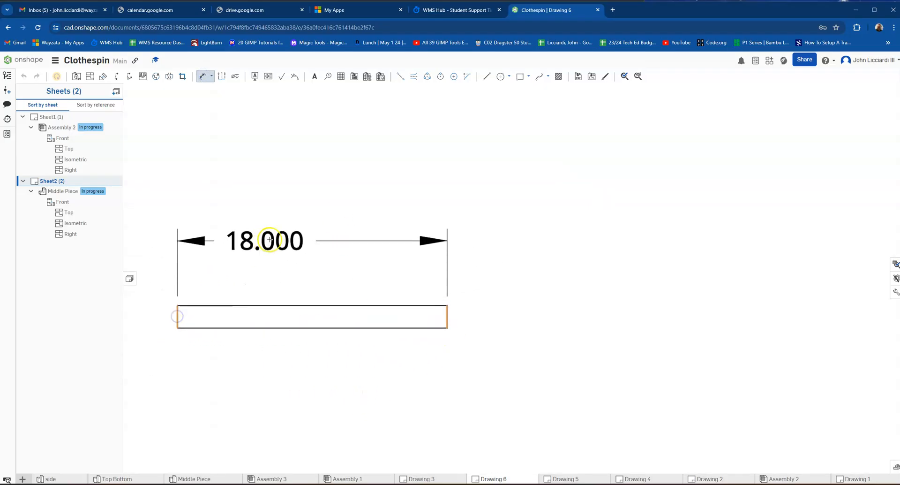
pyautogui.click(307, 231)
# - Dimension the Middle Piece's height between the front view's long edges, placing the dimension to the right of the view
pyautogui.click(369, 305)
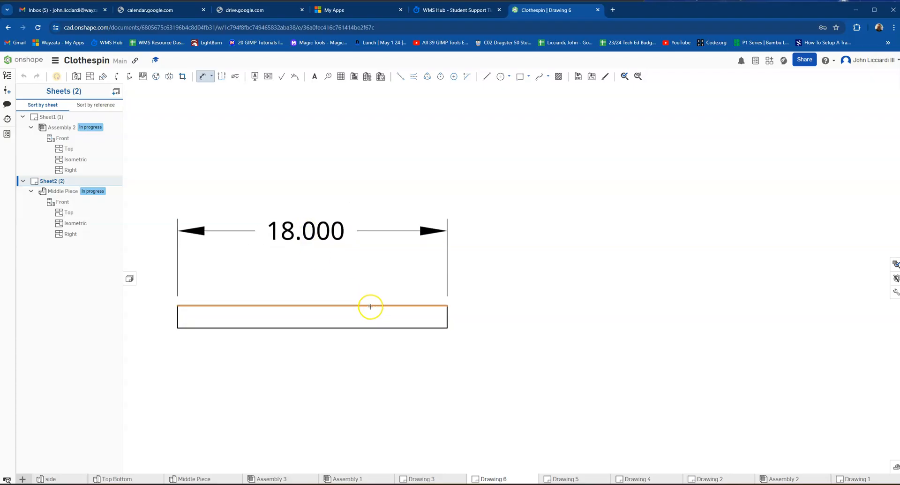
pyautogui.click(371, 328)
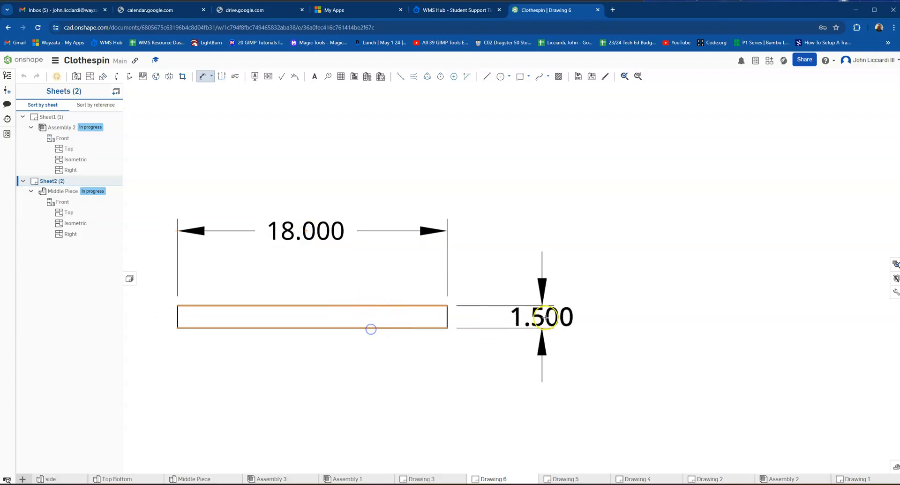
pyautogui.click(536, 340)
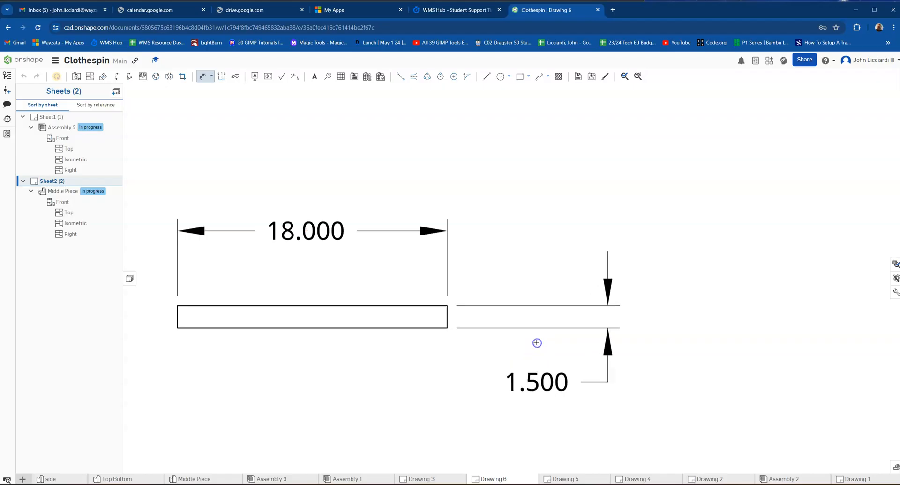
# - Dimension the Middle Piece's thickness in the right view, placing the dimension above and to the left of the view
pyautogui.scroll(-2, 479, 262)
pyautogui.scroll(-2, 480, 262)
pyautogui.moveTo(484, 229); pyautogui.dragTo(487, 355, button='middle')
pyautogui.moveTo(685, 389); pyautogui.dragTo(532, 295, button='middle')
pyautogui.scroll(8, 656, 314)
pyautogui.click(695, 320)
pyautogui.click(642, 276)
pyautogui.scroll(-2, 365, 316)
pyautogui.moveTo(346, 311); pyautogui.dragTo(500, 325, button='middle')
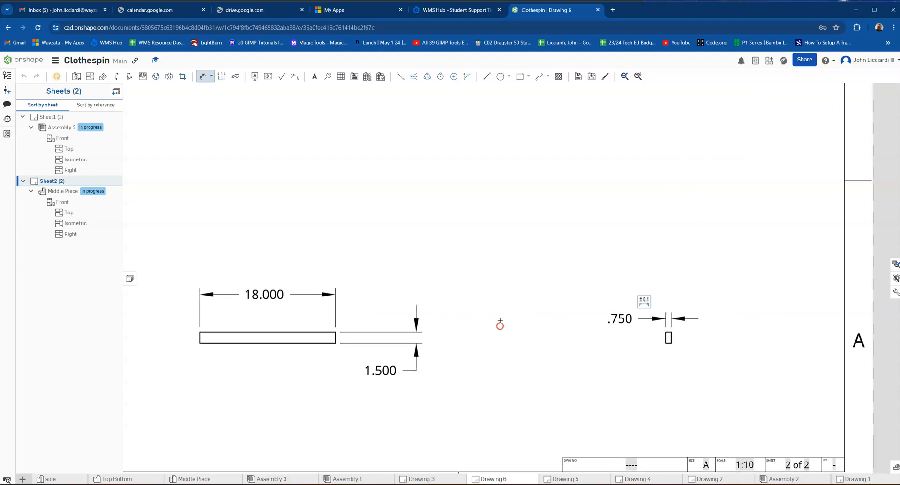
pyautogui.scroll(-5, 500, 319)
pyautogui.scroll(1, 489, 289)
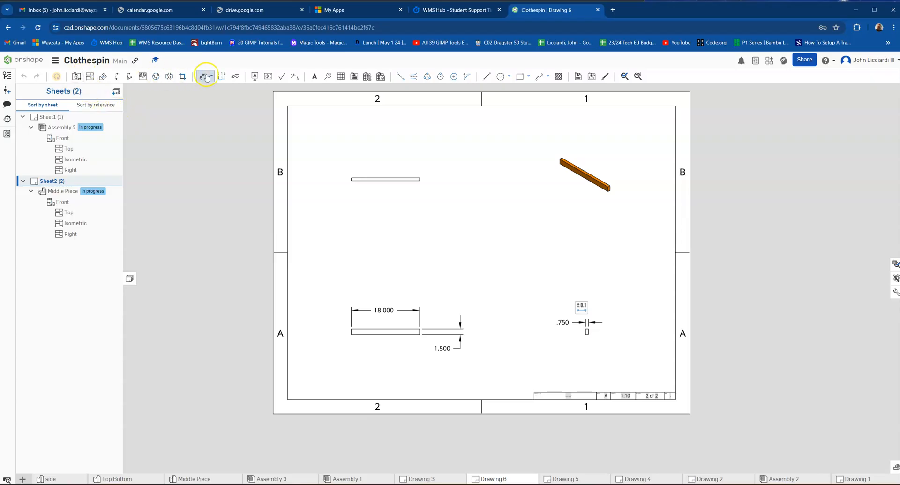
# - Add a third sheet and insert the front view of the part from the side Part Studio in its lower-left area
pyautogui.click(116, 91)
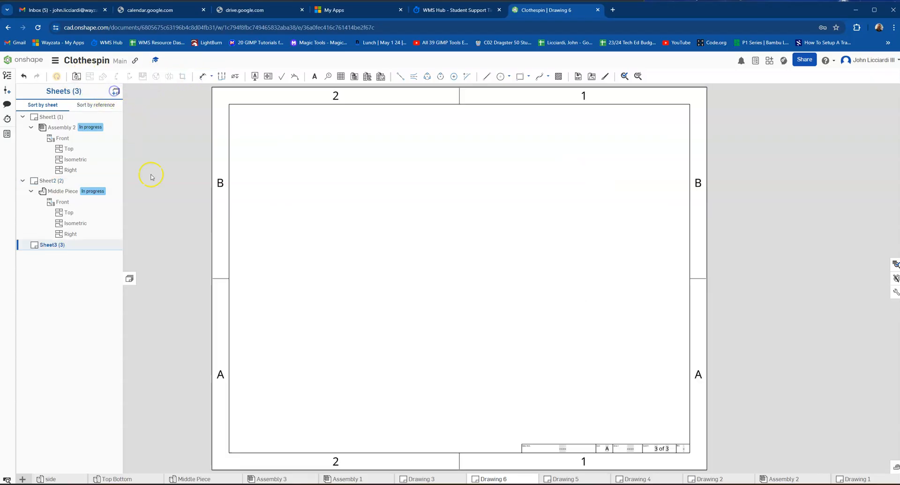
pyautogui.click(76, 77)
pyautogui.click(152, 103)
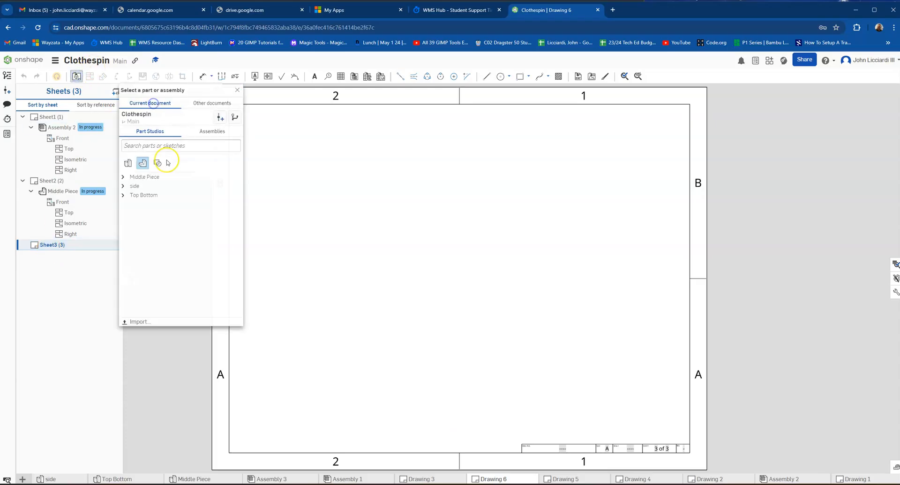
pyautogui.click(125, 186)
pyautogui.click(184, 209)
pyautogui.click(337, 353)
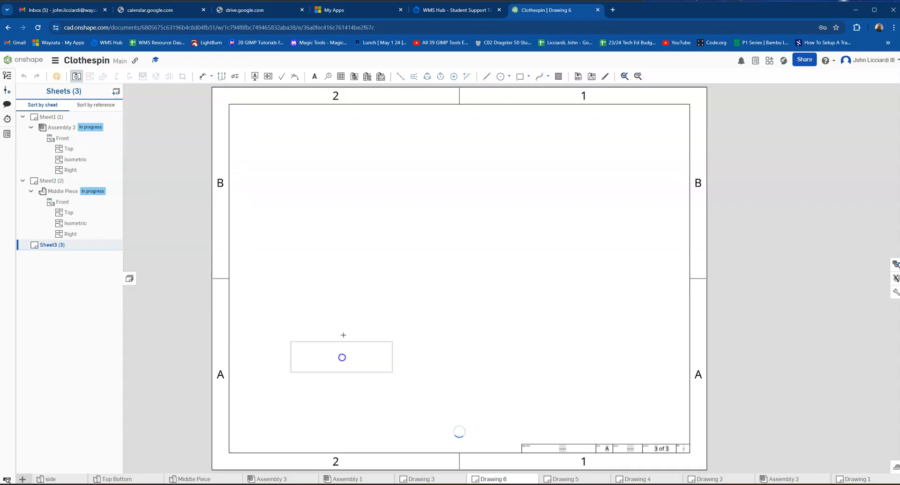
# - Project the side part's top, isometric and right views from its front view onto the third sheet
pyautogui.click(332, 183)
pyautogui.click(332, 351)
pyautogui.click(569, 186)
pyautogui.click(373, 355)
pyautogui.click(586, 285)
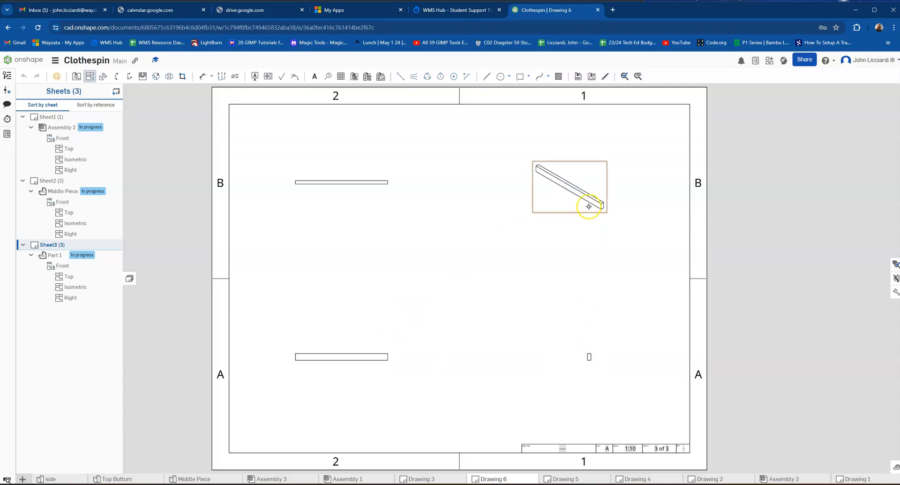
# - Show the side part's isometric view as shaded
pyautogui.rightClick(584, 200)
pyautogui.moveTo(618, 191)
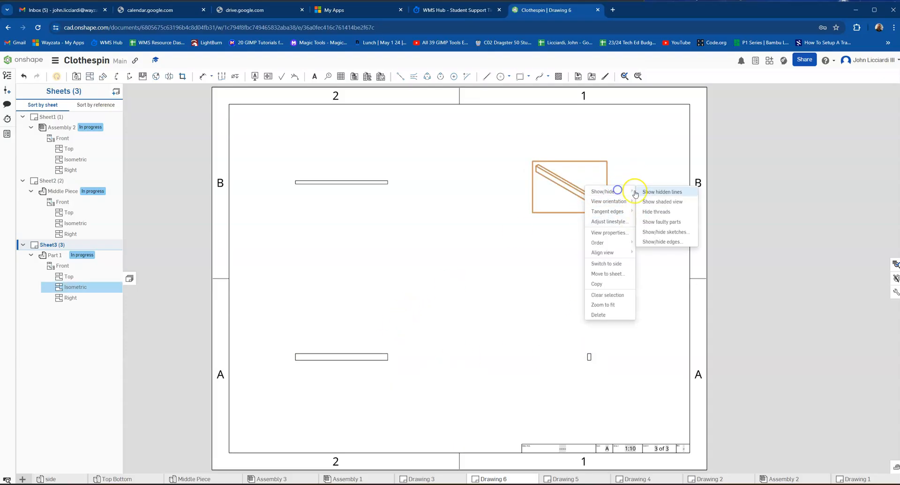
pyautogui.click(664, 202)
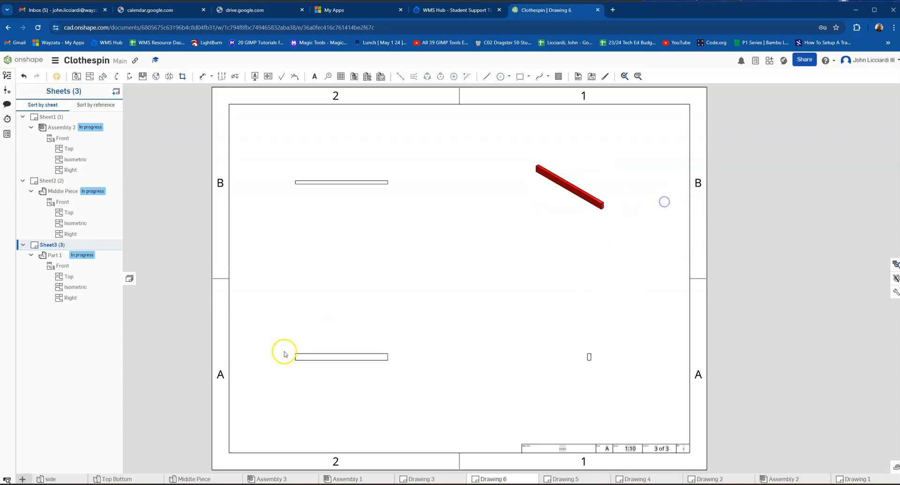
# - Dimension the side part's length above the front view and its height to the right of that view
pyautogui.click(313, 353)
pyautogui.click(325, 300)
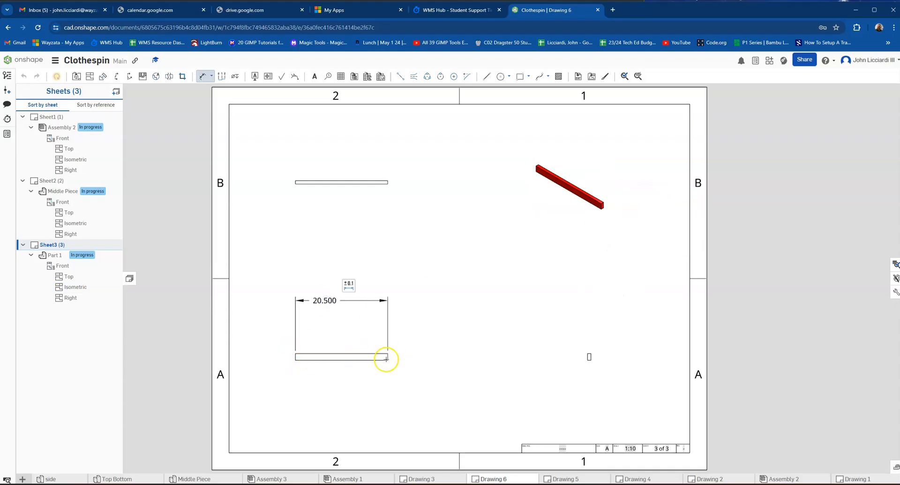
pyautogui.scroll(3, 386, 360)
pyautogui.click(375, 342)
pyautogui.click(372, 361)
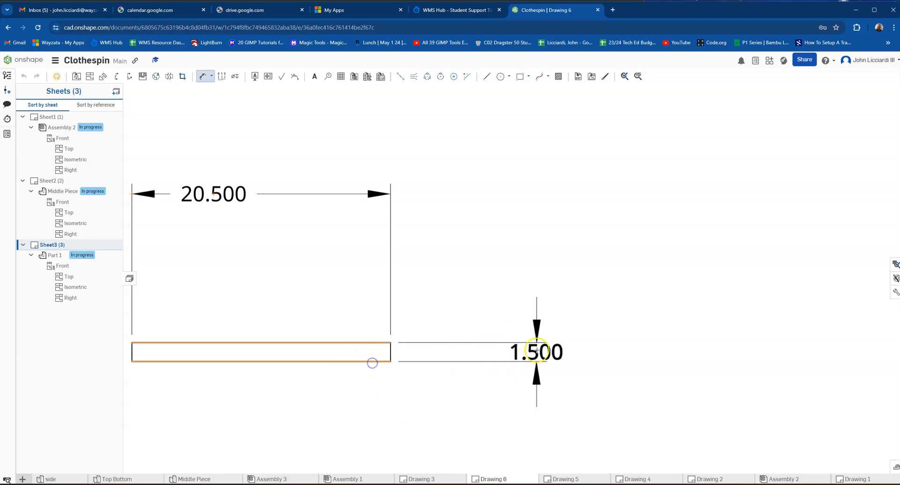
pyautogui.click(507, 382)
# - Dimension the side part's thickness in the right view, placing the dimension above and to the left of the view
pyautogui.scroll(-5, 679, 337)
pyautogui.scroll(5, 685, 326)
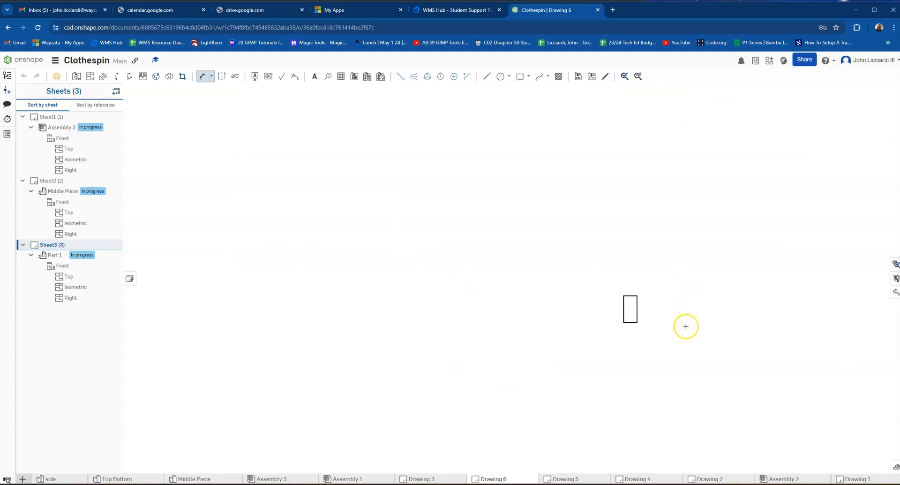
pyautogui.click(637, 310)
pyautogui.click(623, 309)
pyautogui.click(551, 272)
pyautogui.scroll(-5, 427, 287)
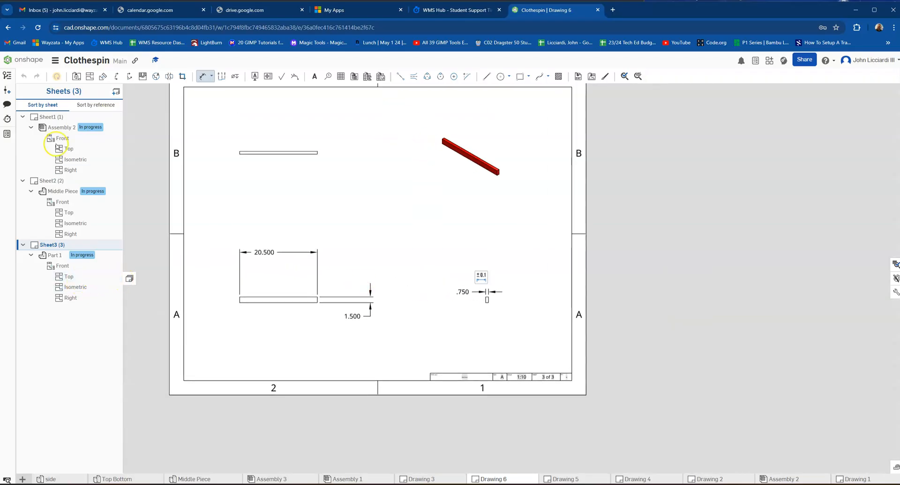
# - Add a fourth sheet and insert the Top Bottom part's front view in its lower-left area
pyautogui.click(115, 93)
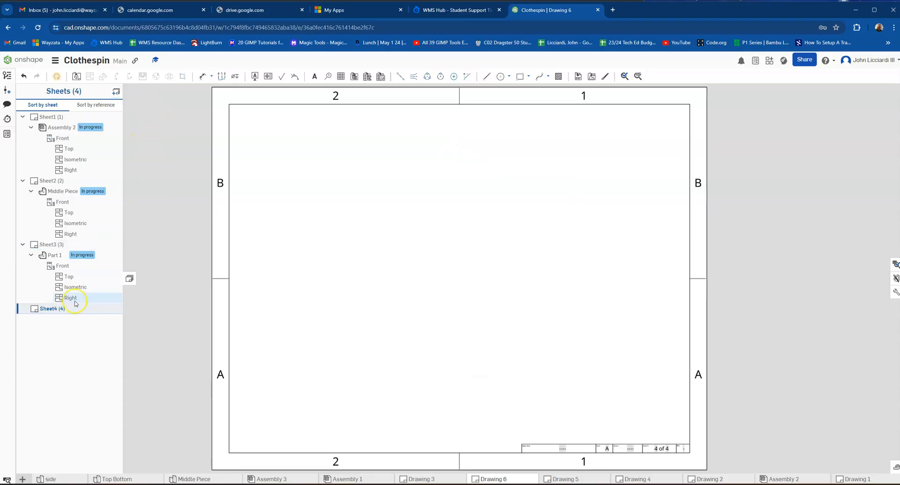
pyautogui.click(76, 75)
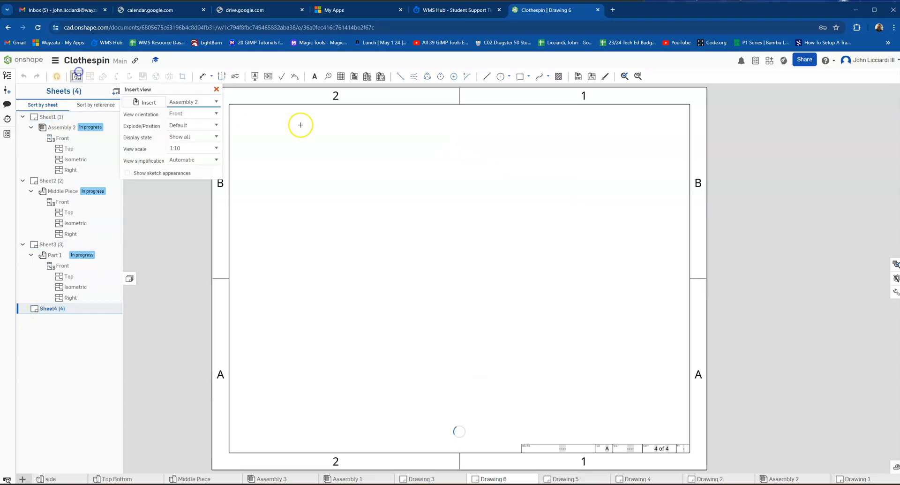
pyautogui.click(145, 102)
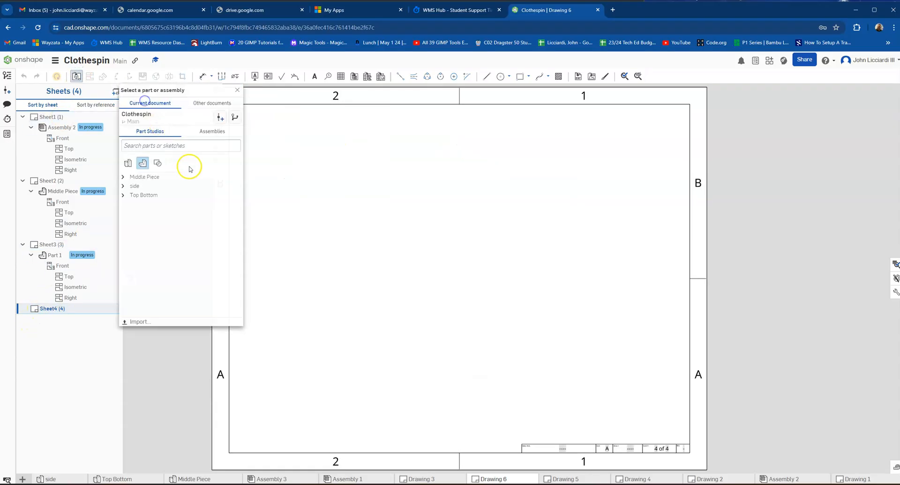
pyautogui.click(131, 197)
pyautogui.click(122, 197)
pyautogui.click(148, 209)
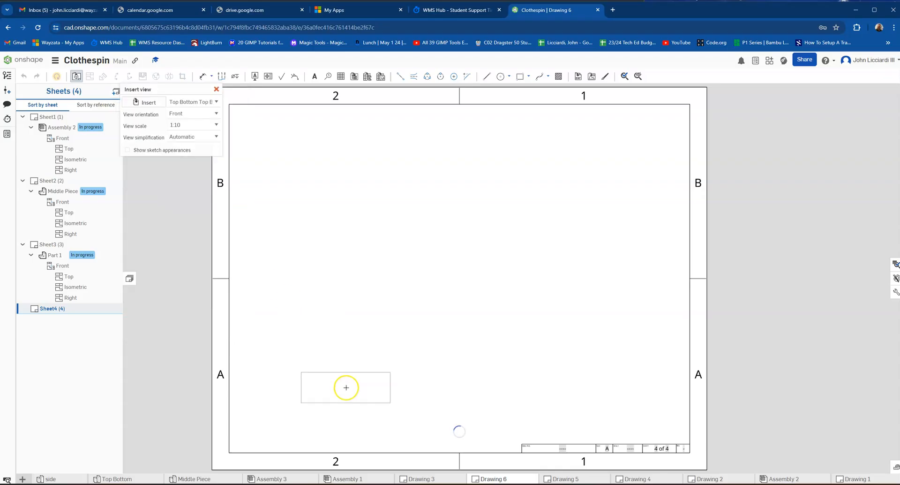
pyautogui.click(346, 387)
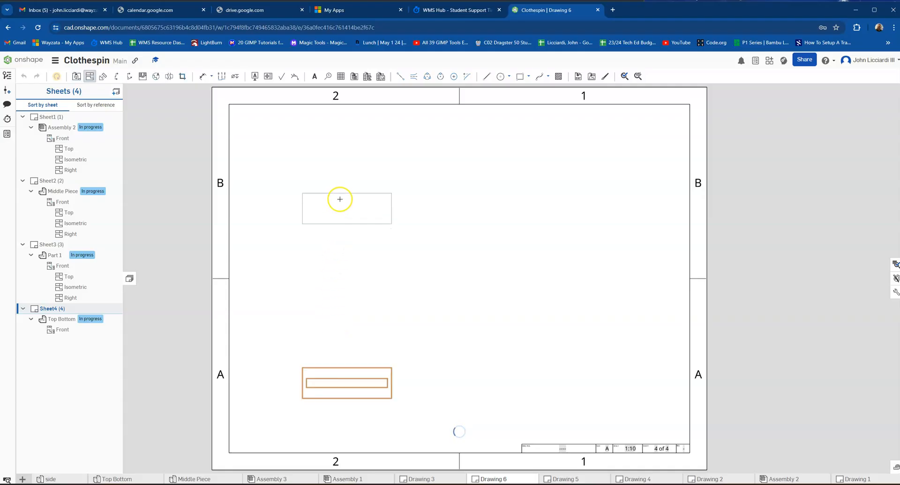
# - Project the Top Bottom part's top view above the front view, its isometric view diagonally up, and its right view beside the front view
pyautogui.click(339, 187)
pyautogui.click(360, 377)
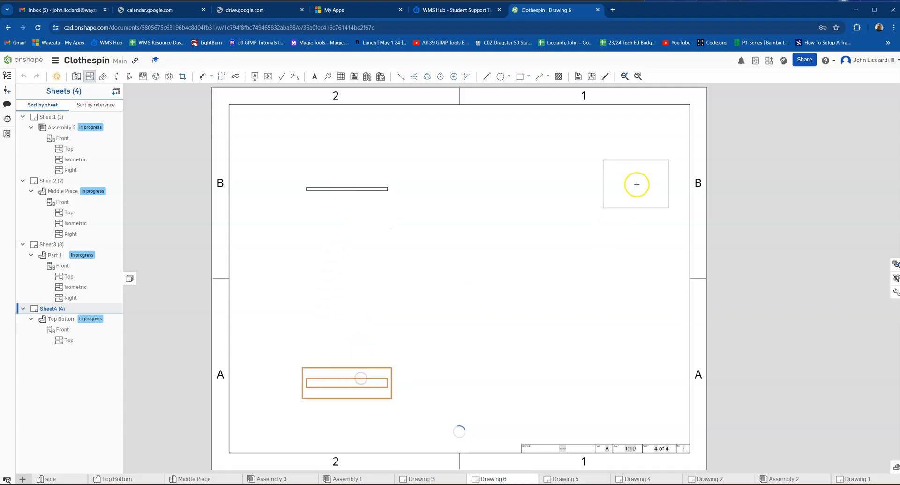
pyautogui.click(590, 182)
pyautogui.click(353, 378)
pyautogui.click(612, 381)
# - Dimension the Top Bottom part's length above the front view and its height to the right of that view
pyautogui.press('d')
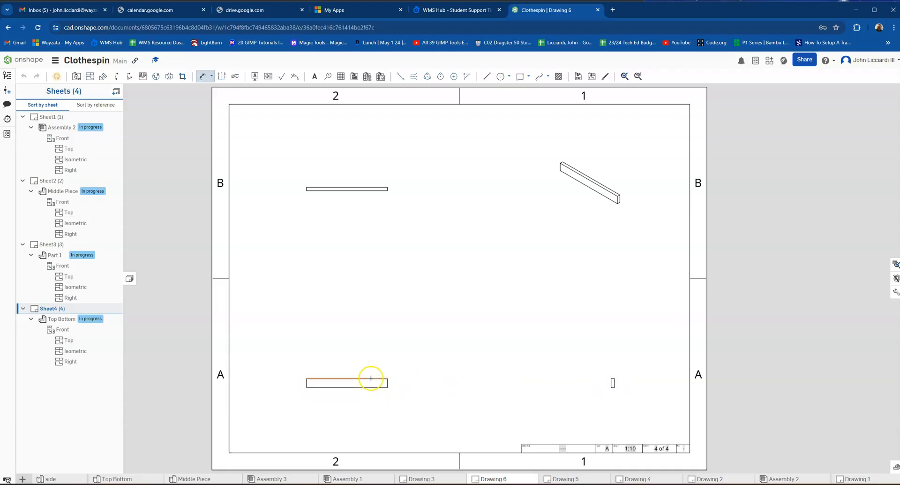
pyautogui.click(371, 377)
pyautogui.click(369, 351)
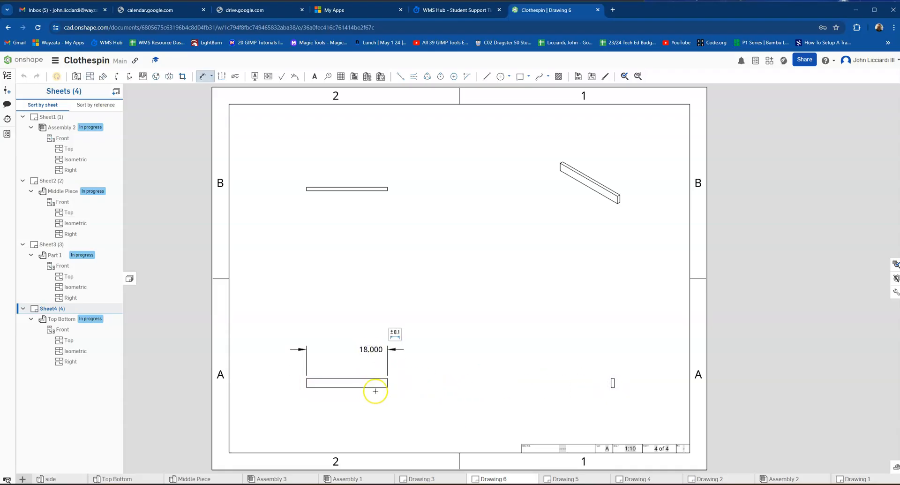
pyautogui.click(388, 383)
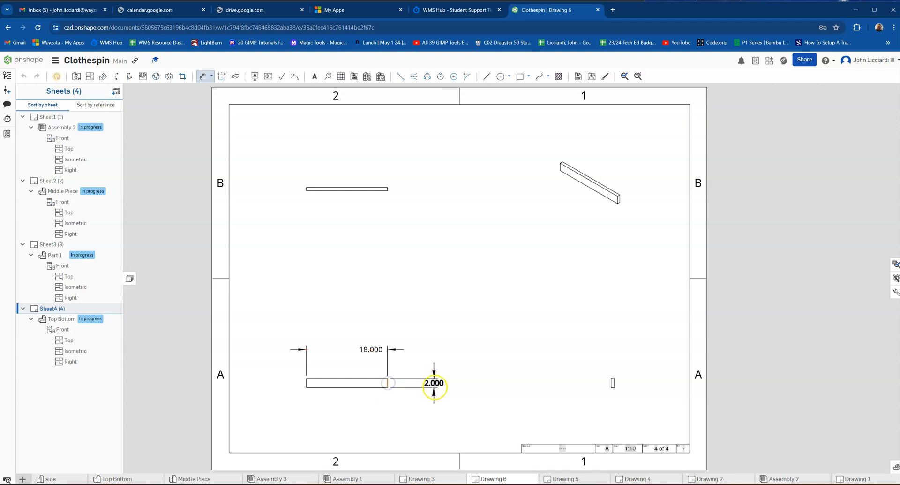
pyautogui.click(433, 402)
# - Dimension the Top Bottom part's thickness in the top view, placing the dimension to the right of and below the view
pyautogui.scroll(5, 368, 184)
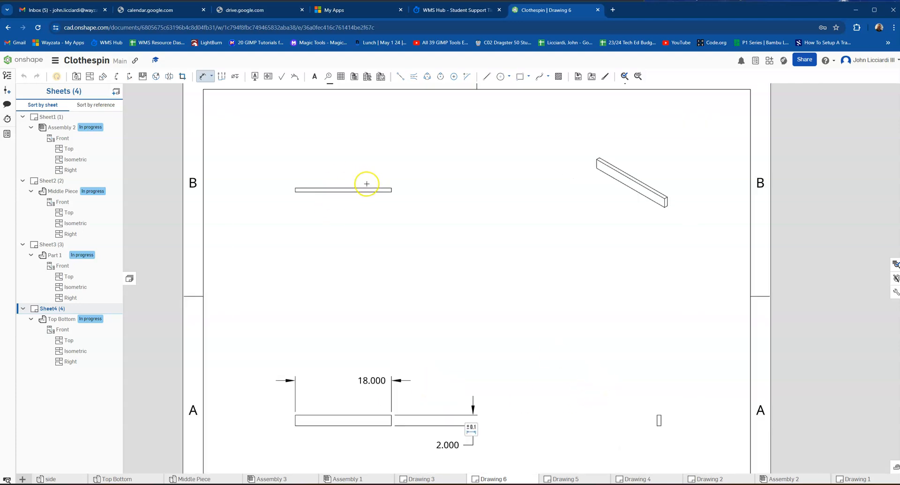
pyautogui.click(384, 189)
pyautogui.click(436, 212)
# - Show the Top Bottom part's isometric view as shaded
pyautogui.scroll(-5, 614, 254)
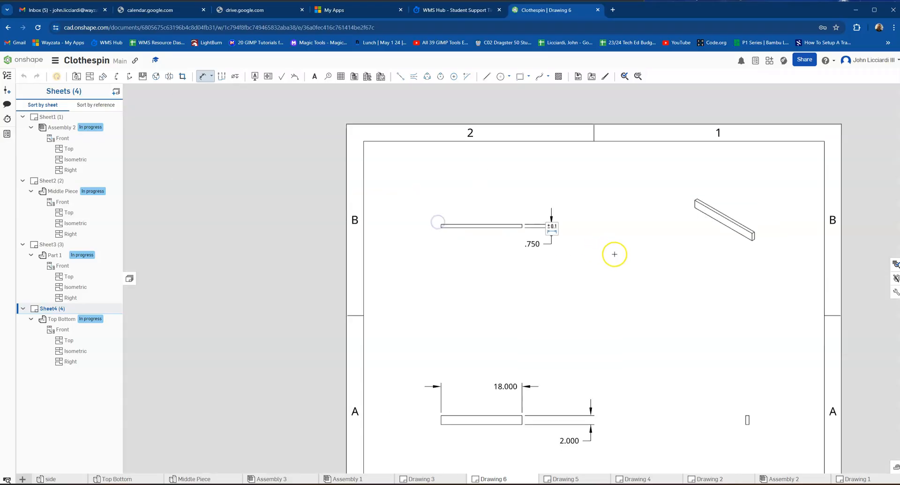
pyautogui.rightClick(736, 213)
pyautogui.moveTo(794, 225)
pyautogui.moveTo(767, 217)
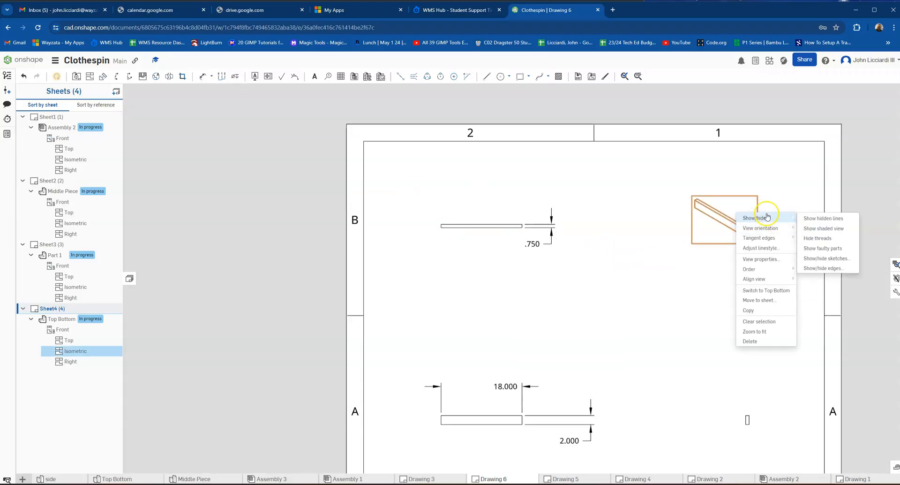
pyautogui.click(835, 228)
pyautogui.scroll(-3, 596, 287)
pyautogui.scroll(-2, 595, 287)
pyautogui.moveTo(593, 284); pyautogui.dragTo(447, 250, button='middle')
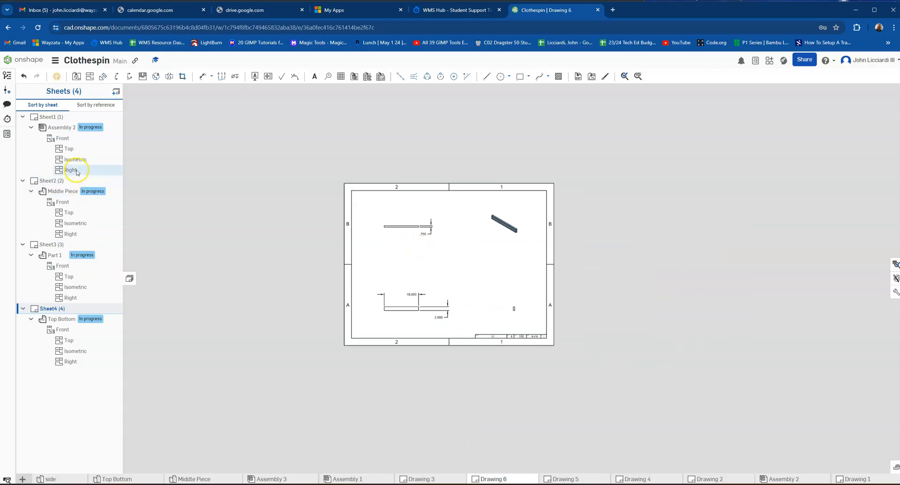